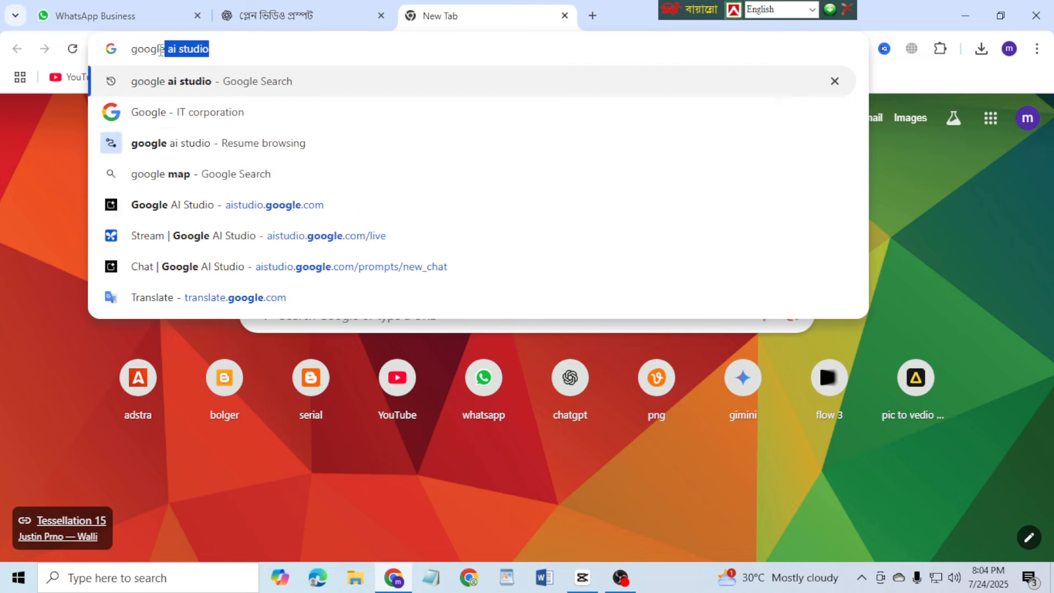
Search Google for "google ai studio" and open the Google AI Studio website from the results.
{"action": "type", "text": "ai"}
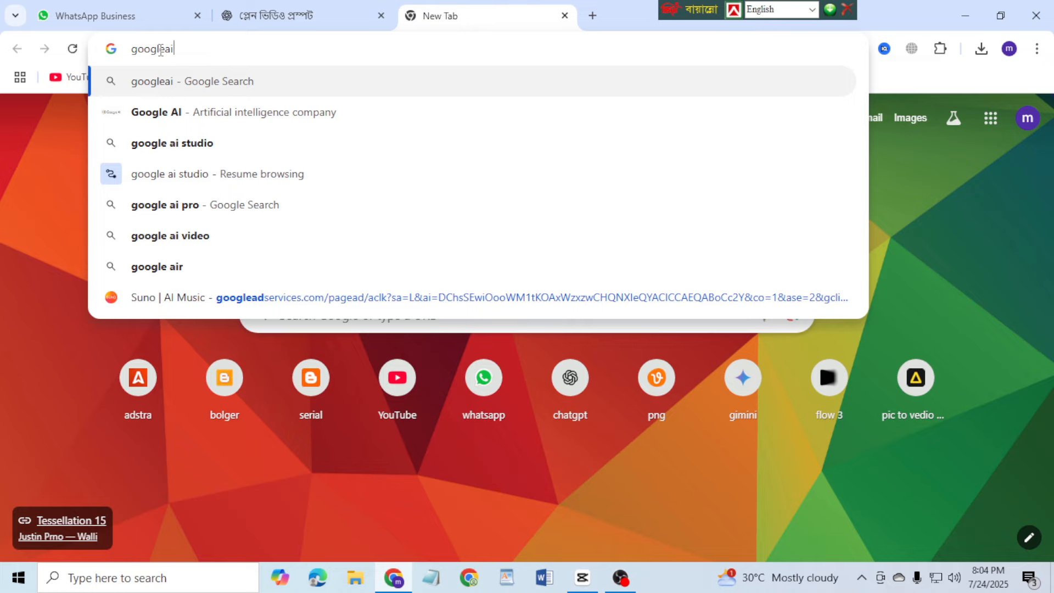
{"action": "key", "text": "BackSpace"}
{"action": "key", "text": "BackSpace"}
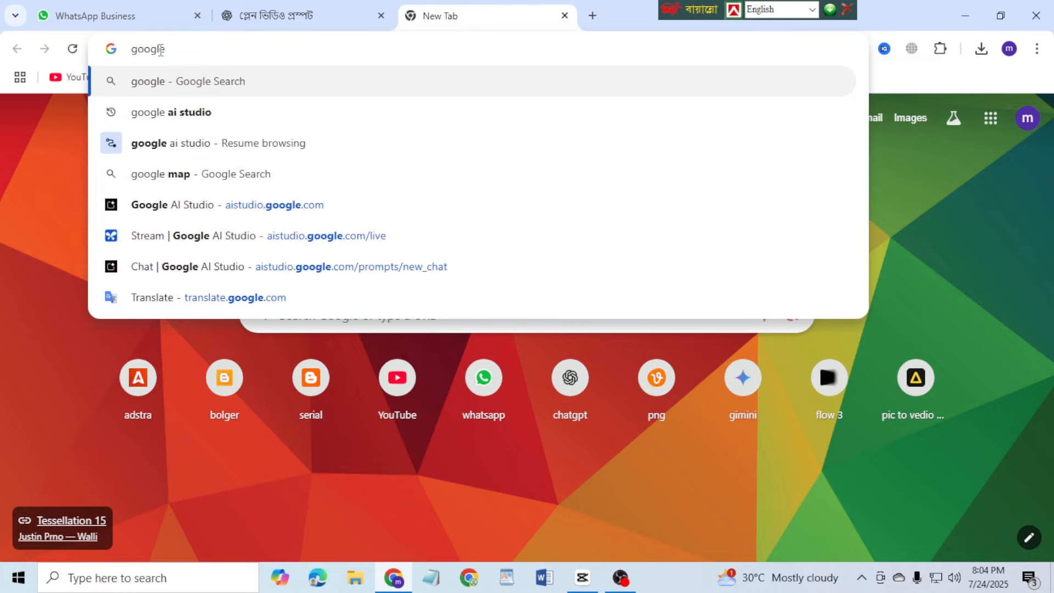
{"action": "key", "text": "Down"}
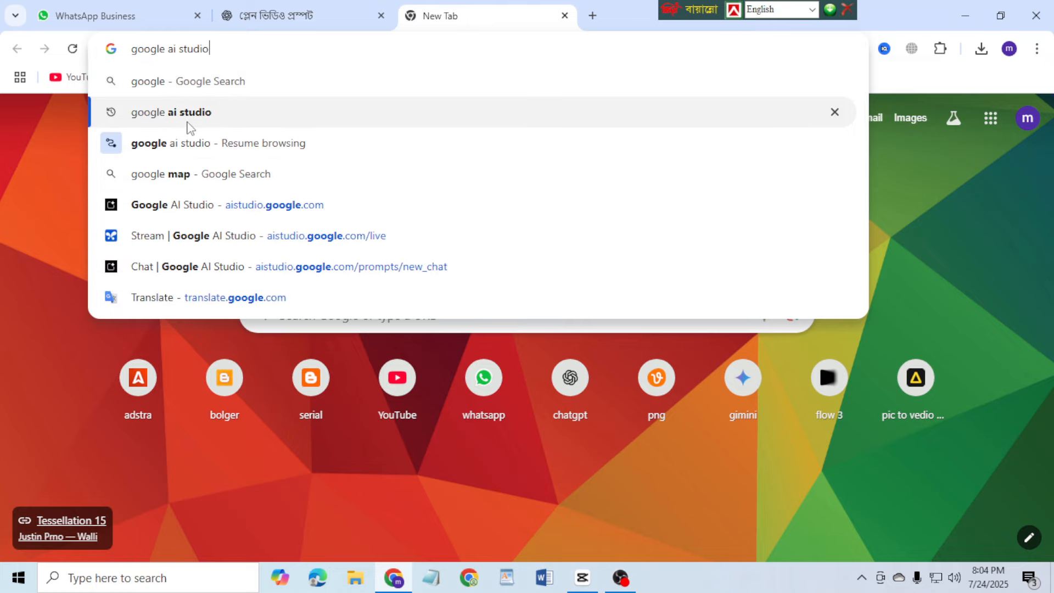
{"action": "left_click", "coordinate": [186, 120]}
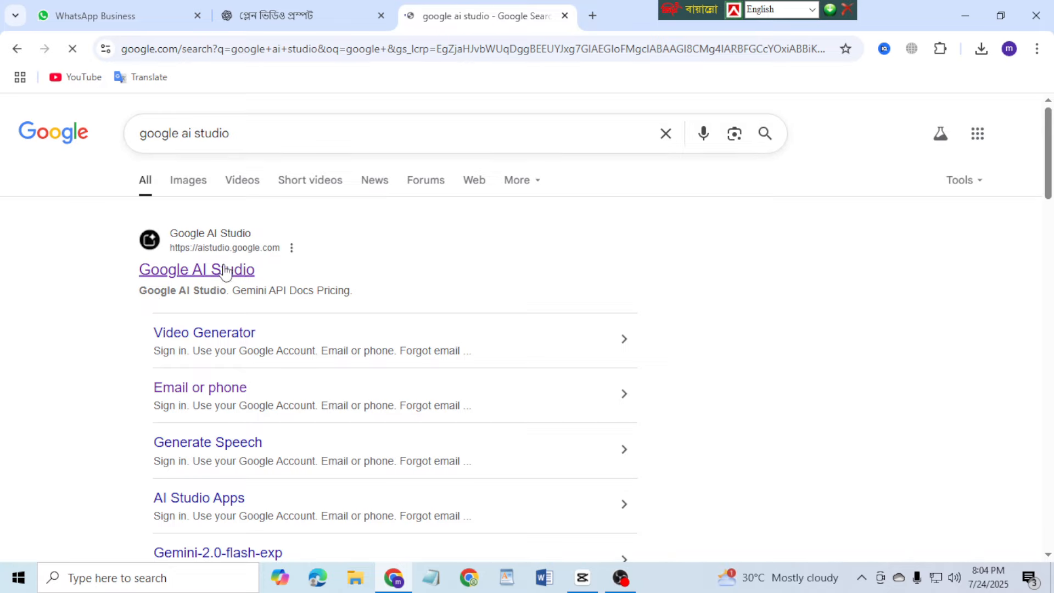
{"action": "scroll", "coordinate": [233, 312], "scroll_direction": "down", "scroll_amount": 5}
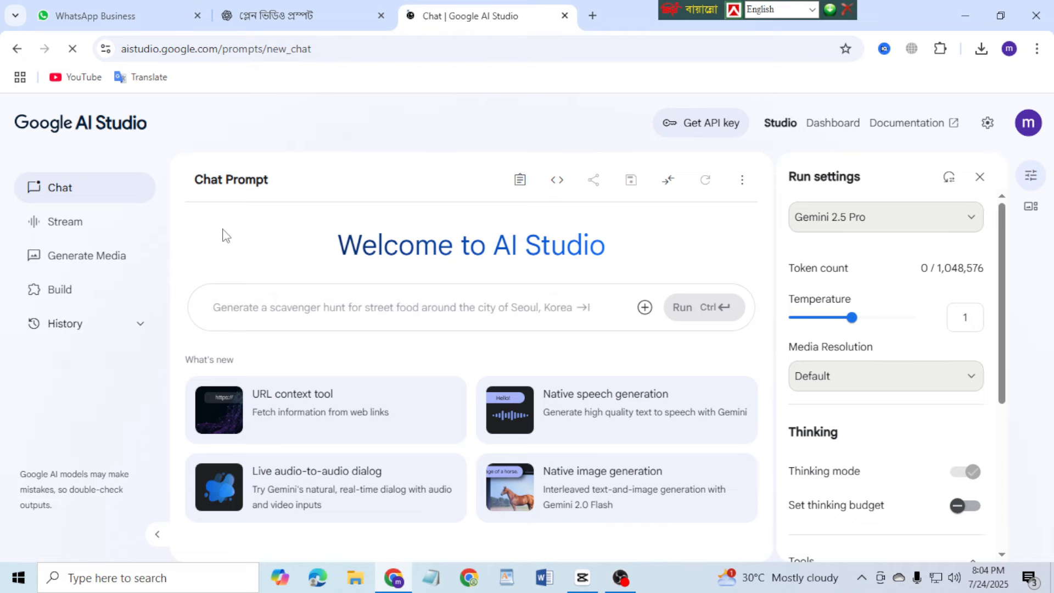
Switch to the ChatGPT conversation and copy the English Veo 3 prompt about the small airplane landing in a village field.
{"action": "left_click", "coordinate": [266, 19]}
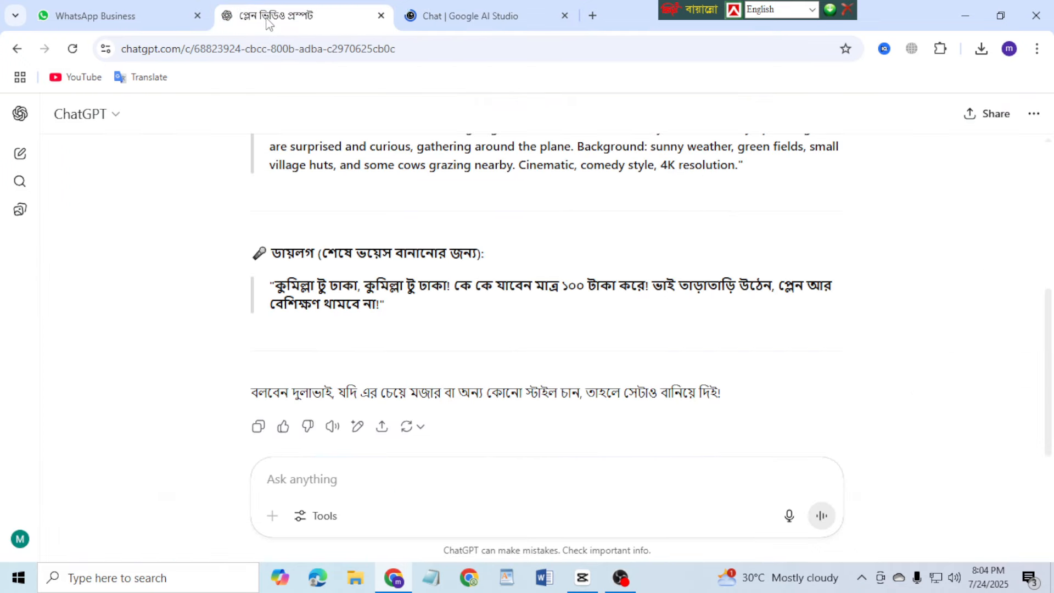
{"action": "scroll", "coordinate": [327, 214], "scroll_direction": "up", "scroll_amount": 5}
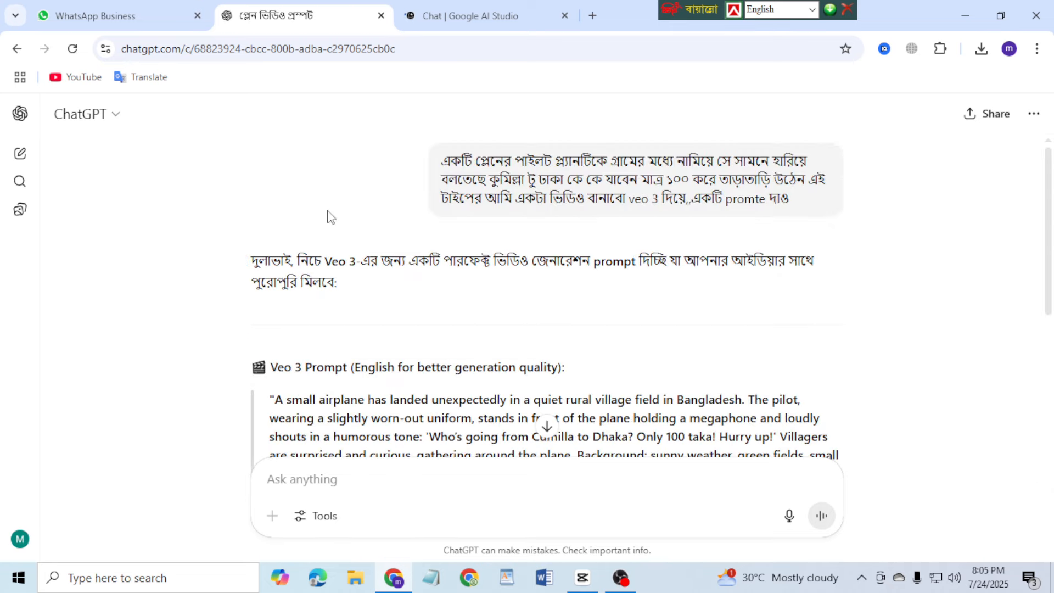
{"action": "scroll", "coordinate": [328, 214], "scroll_direction": "down", "scroll_amount": 7}
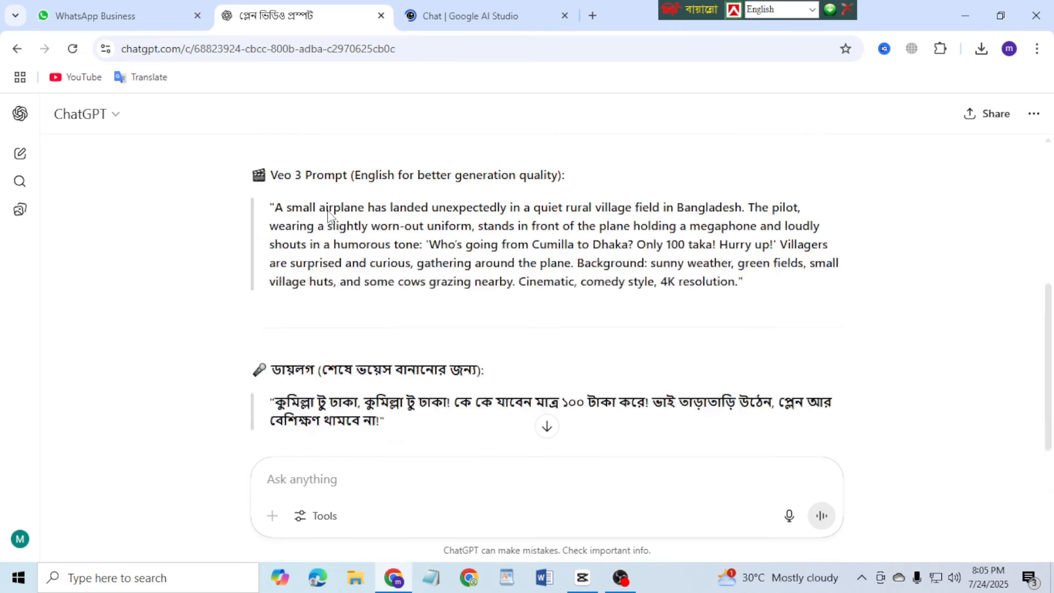
{"action": "scroll", "coordinate": [404, 313], "scroll_direction": "up", "scroll_amount": 7}
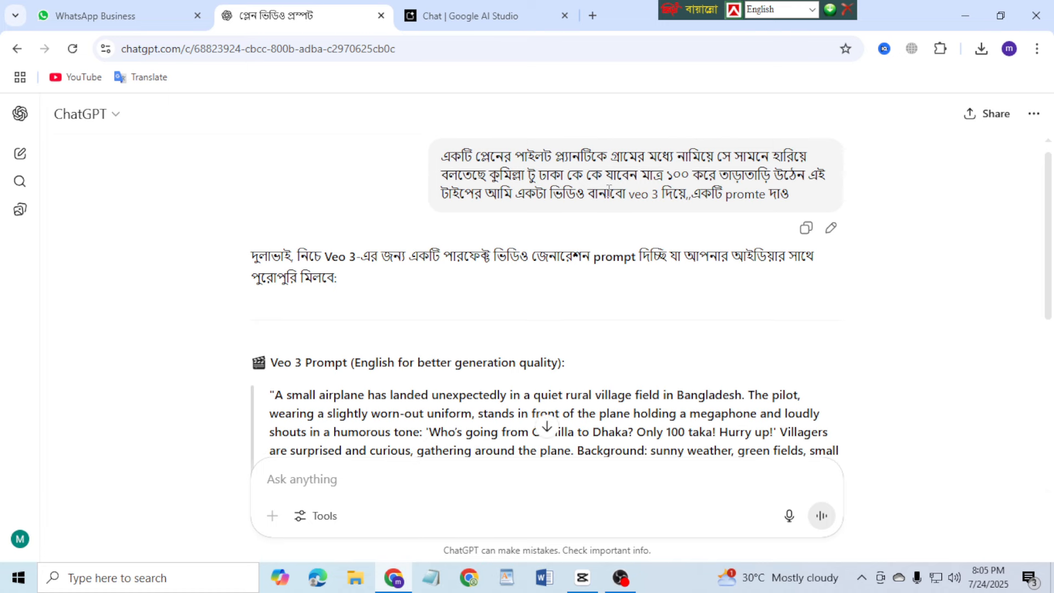
{"action": "scroll", "coordinate": [599, 191], "scroll_direction": "down", "scroll_amount": 2}
{"action": "scroll", "coordinate": [593, 189], "scroll_direction": "up", "scroll_amount": 2}
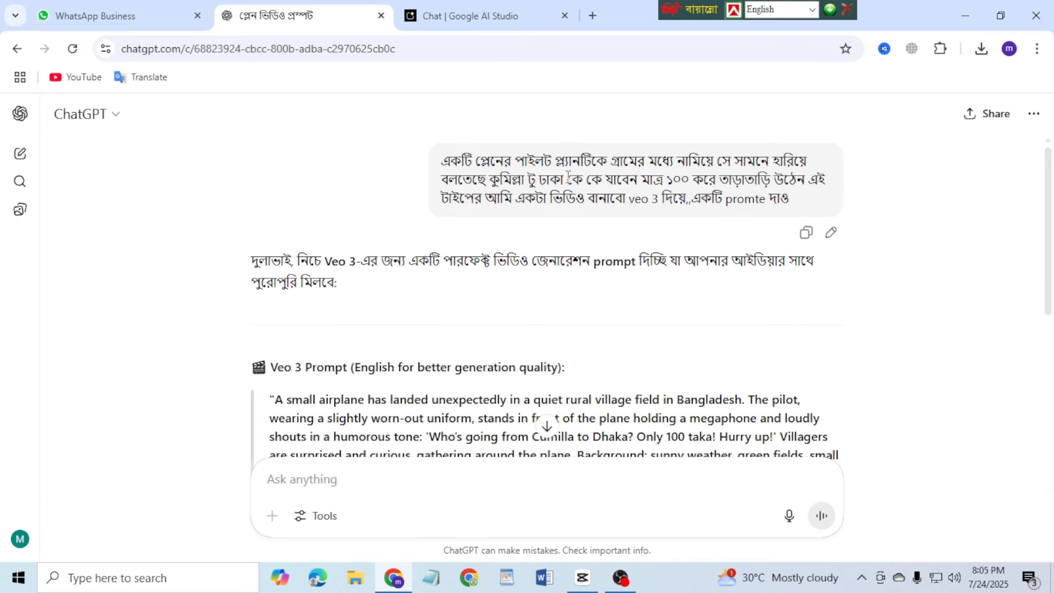
{"action": "scroll", "coordinate": [806, 155], "scroll_direction": "down", "scroll_amount": 2}
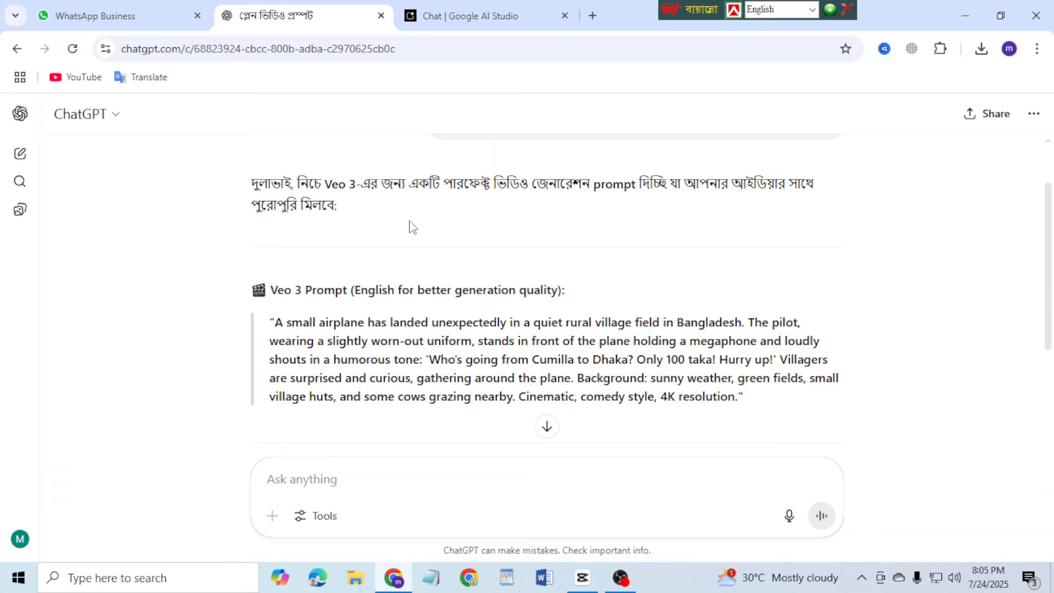
{"action": "scroll", "coordinate": [412, 226], "scroll_direction": "down", "scroll_amount": 2}
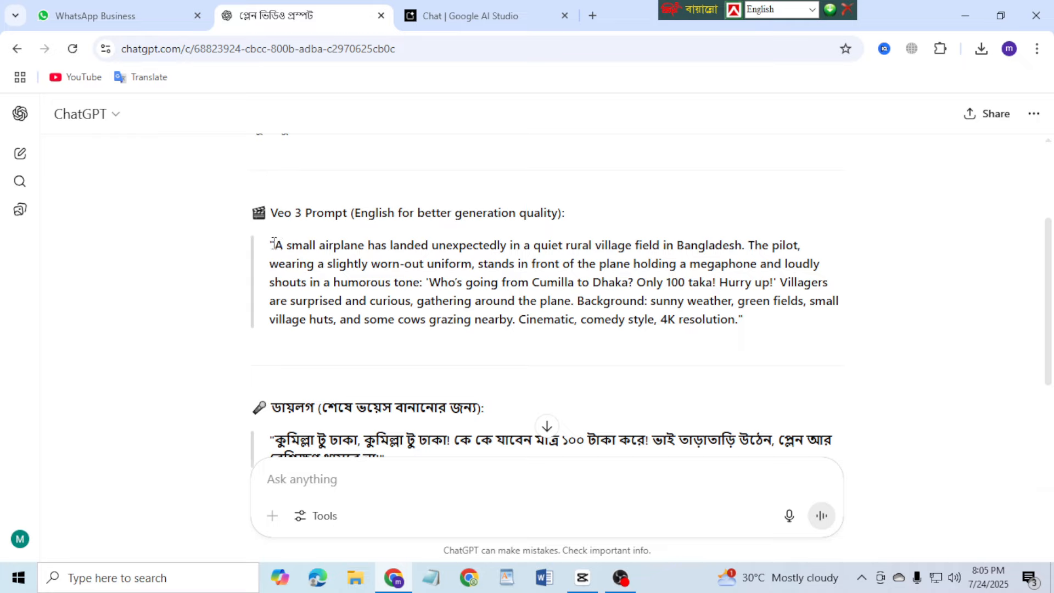
{"action": "left_click_drag", "start_coordinate": [272, 242], "coordinate": [768, 326]}
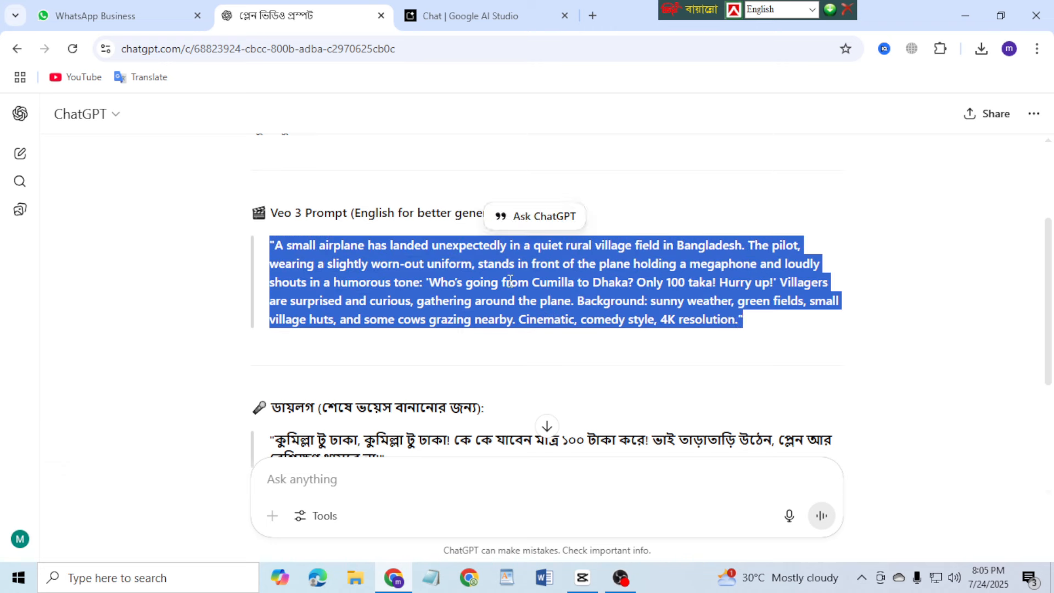
{"action": "right_click", "coordinate": [476, 276]}
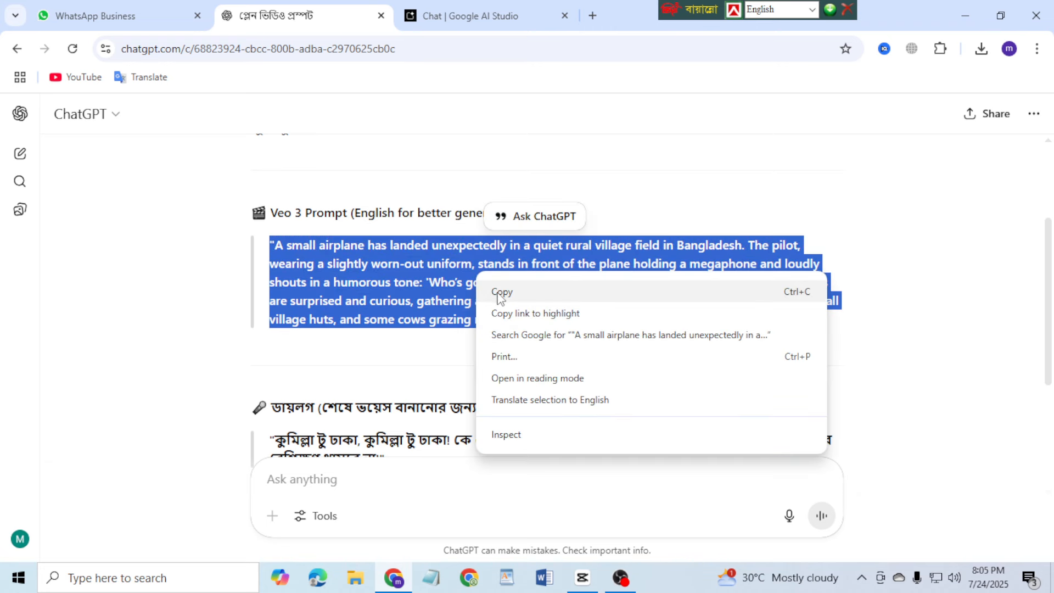
{"action": "left_click", "coordinate": [500, 290]}
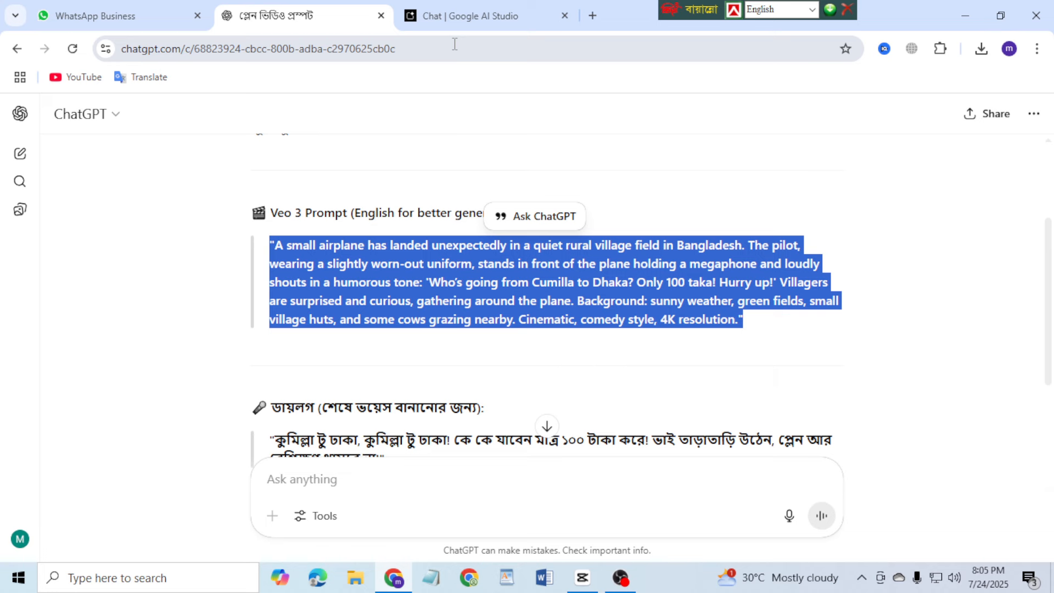
Return to Google AI Studio and open the Veo video generator among its generative media models.
{"action": "left_click", "coordinate": [456, 10]}
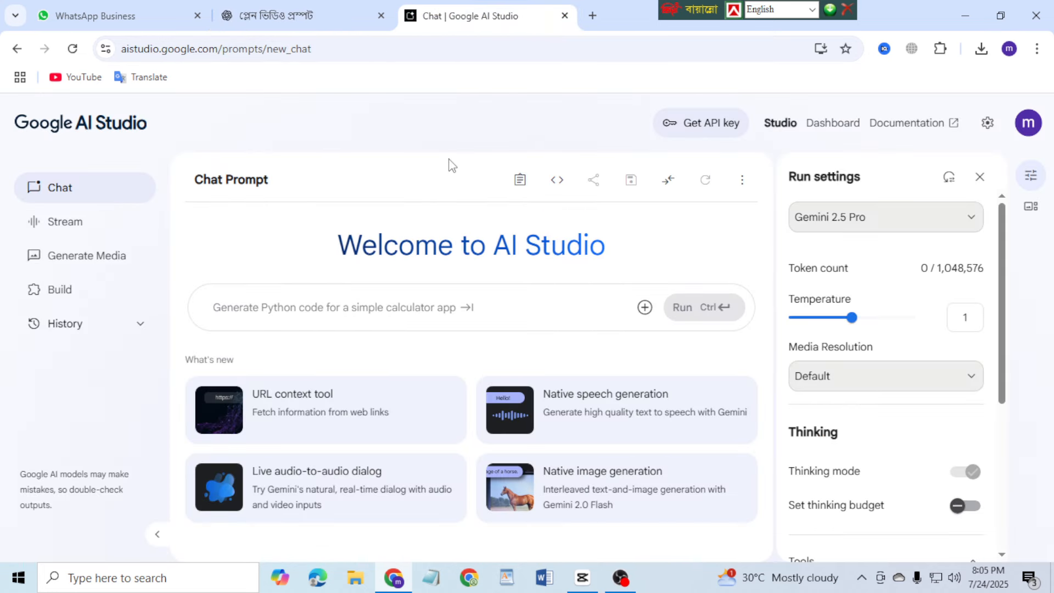
{"action": "left_click", "coordinate": [93, 269]}
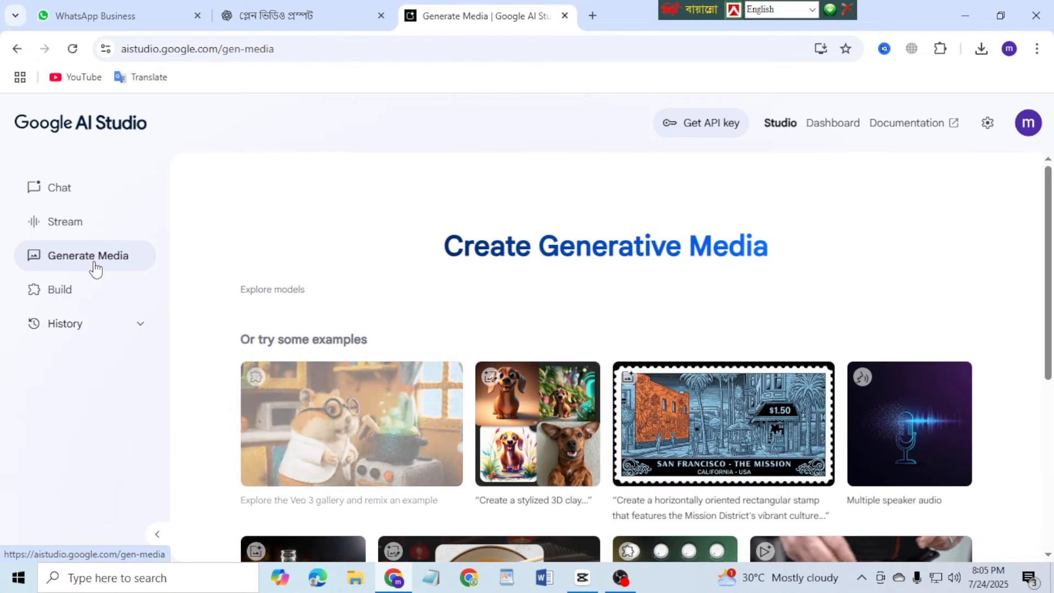
{"action": "scroll", "coordinate": [302, 308], "scroll_direction": "down", "scroll_amount": 5}
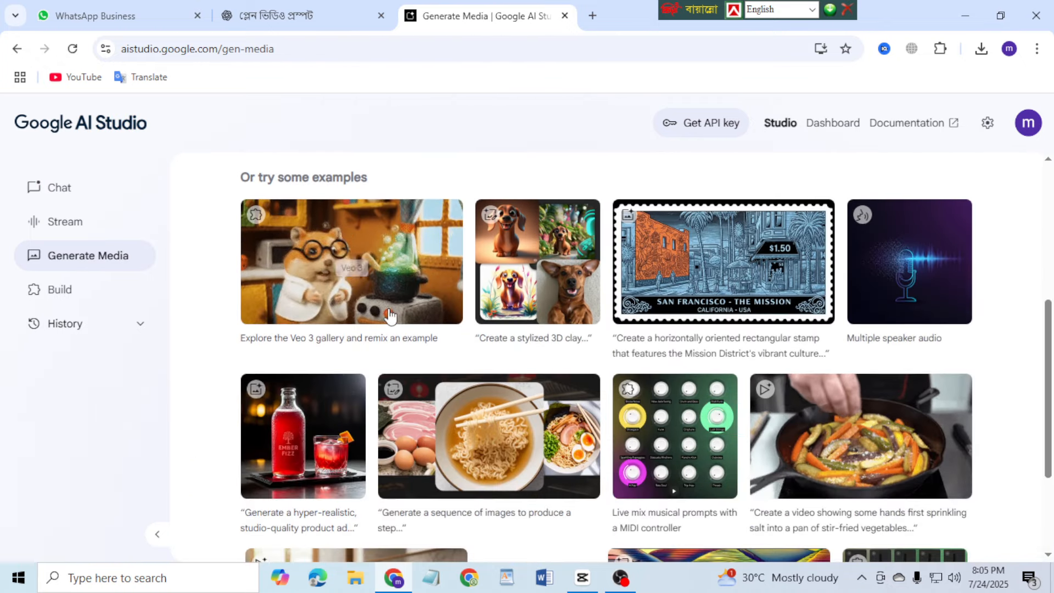
{"action": "scroll", "coordinate": [191, 303], "scroll_direction": "up", "scroll_amount": 5}
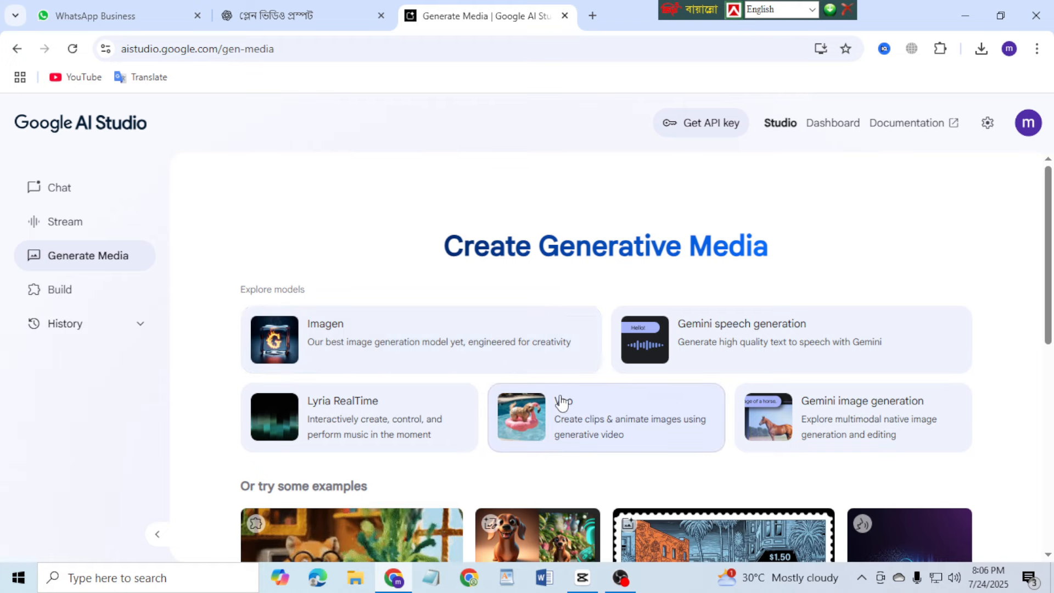
{"action": "left_click", "coordinate": [594, 426]}
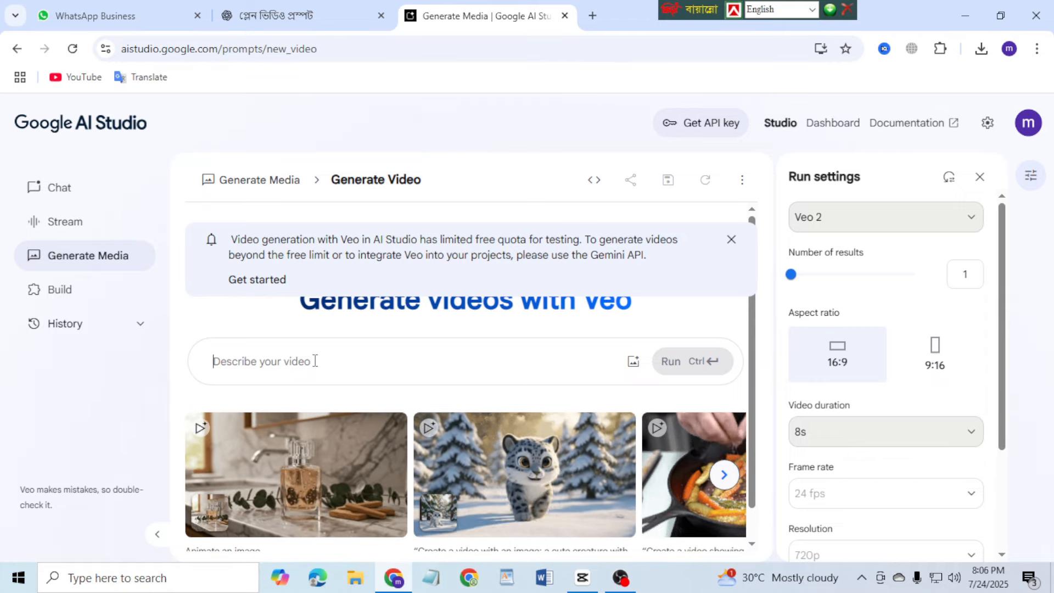
Paste the copied airplane prompt as the video description, set the number of results to 1 and run the generation.
{"action": "right_click", "coordinate": [315, 361]}
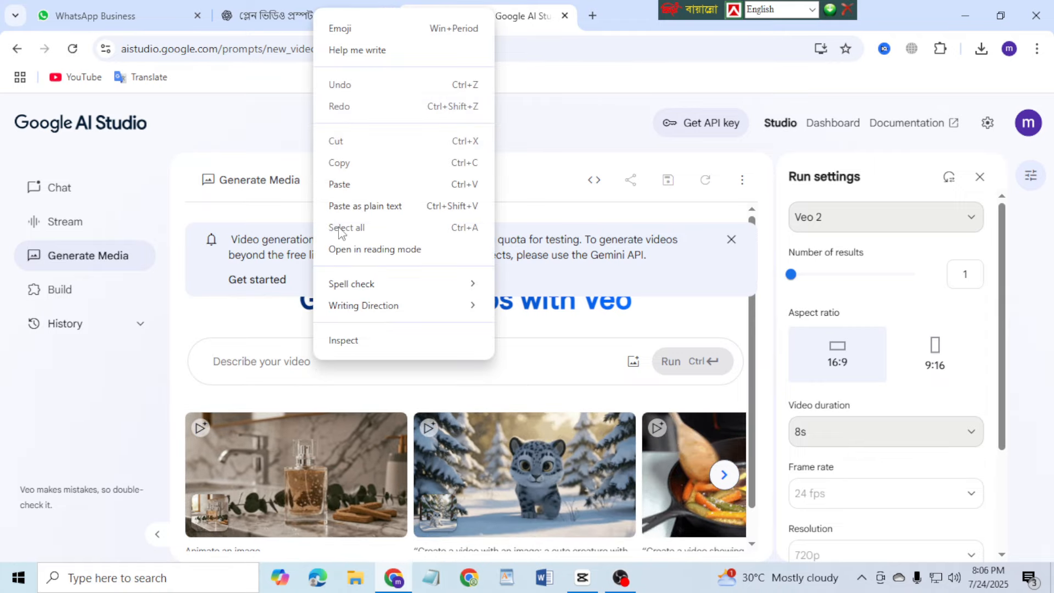
{"action": "left_click", "coordinate": [338, 187]}
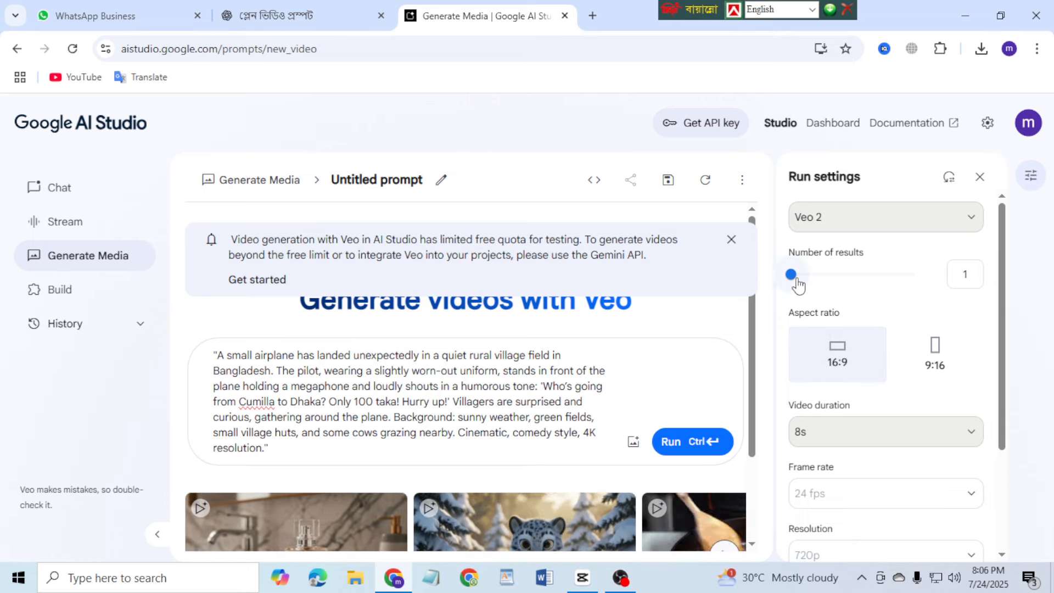
{"action": "left_click_drag", "start_coordinate": [793, 278], "coordinate": [763, 283]}
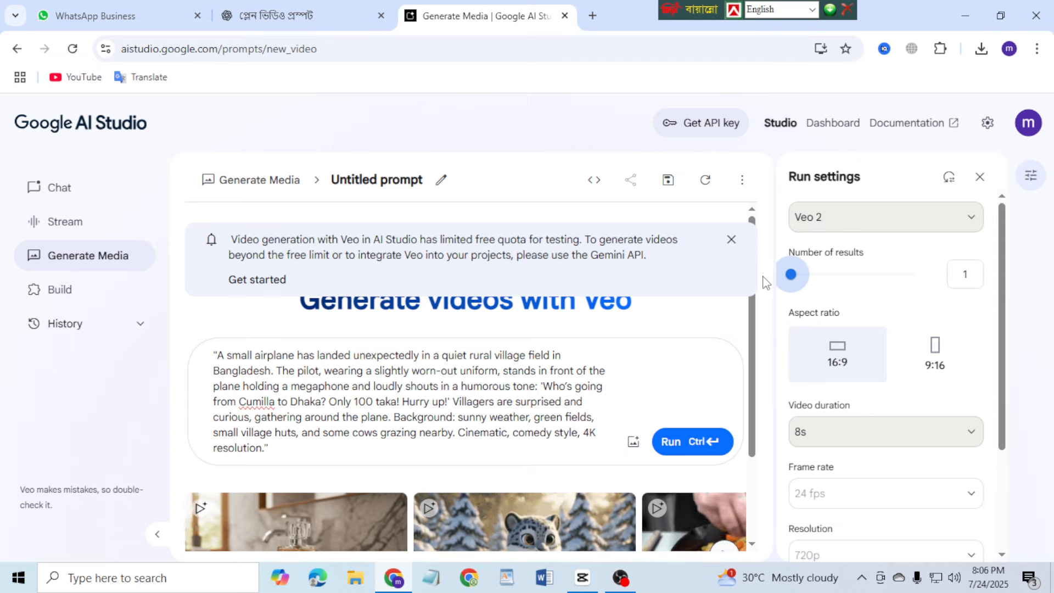
{"action": "left_click", "coordinate": [679, 447]}
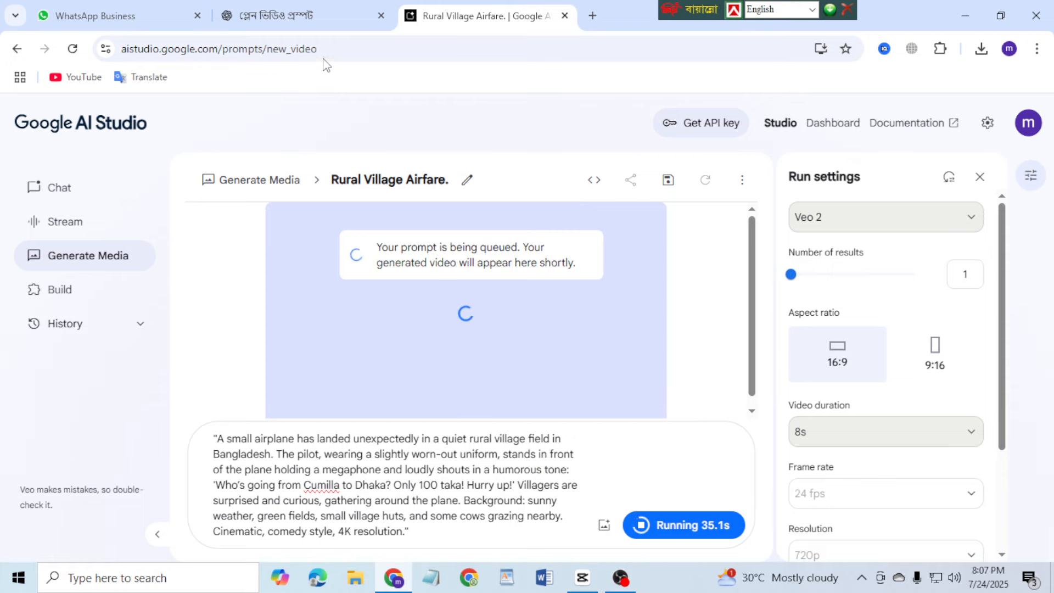
Switch back to ChatGPT and copy the quoted Bangla dialogue line intended for the voice-over.
{"action": "left_click", "coordinate": [308, 32]}
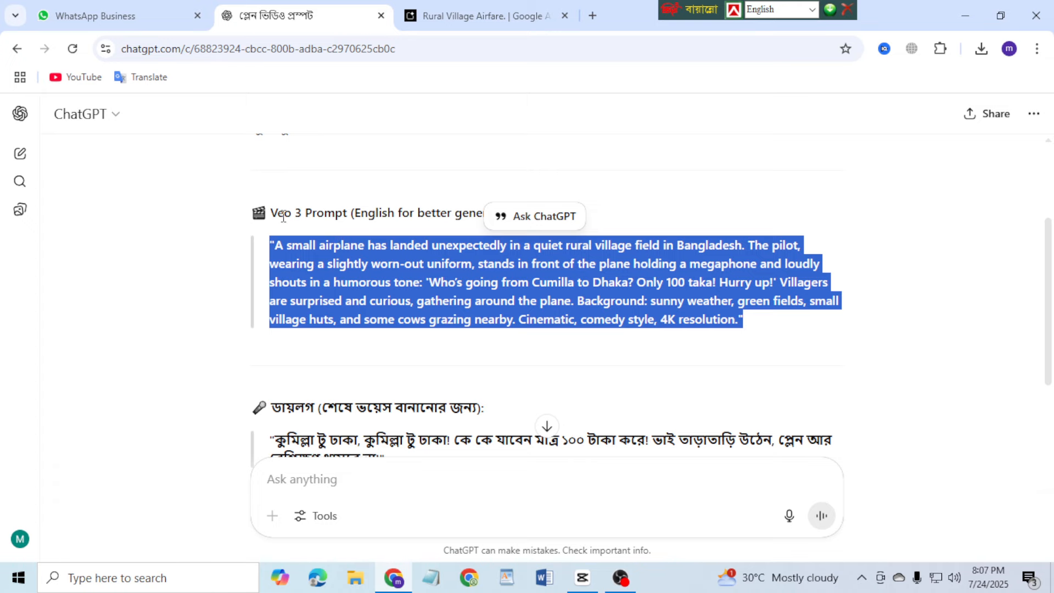
{"action": "scroll", "coordinate": [286, 222], "scroll_direction": "down", "scroll_amount": 3}
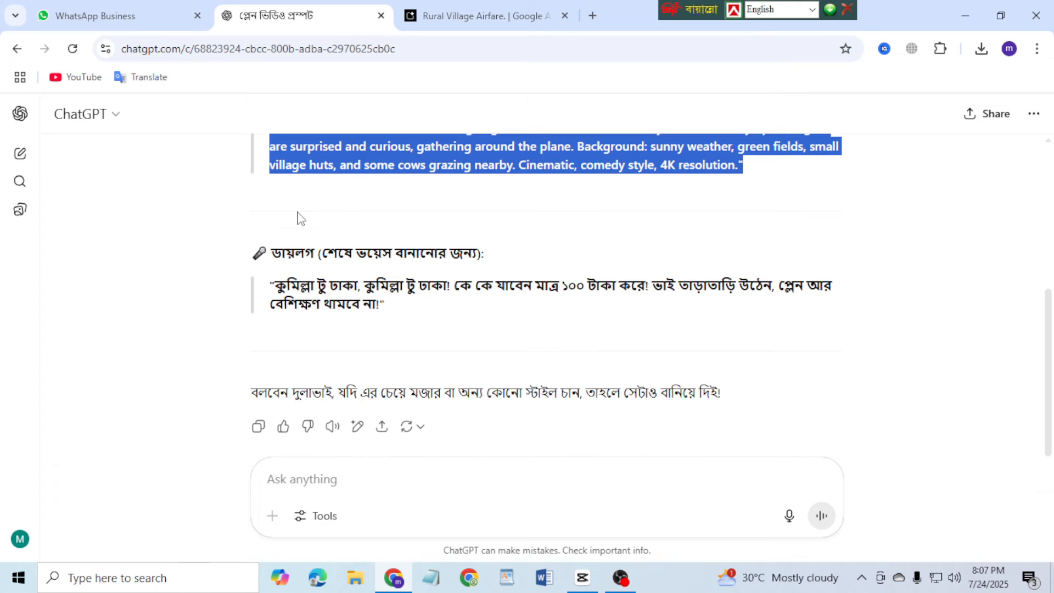
{"action": "left_click_drag", "start_coordinate": [272, 253], "coordinate": [492, 252]}
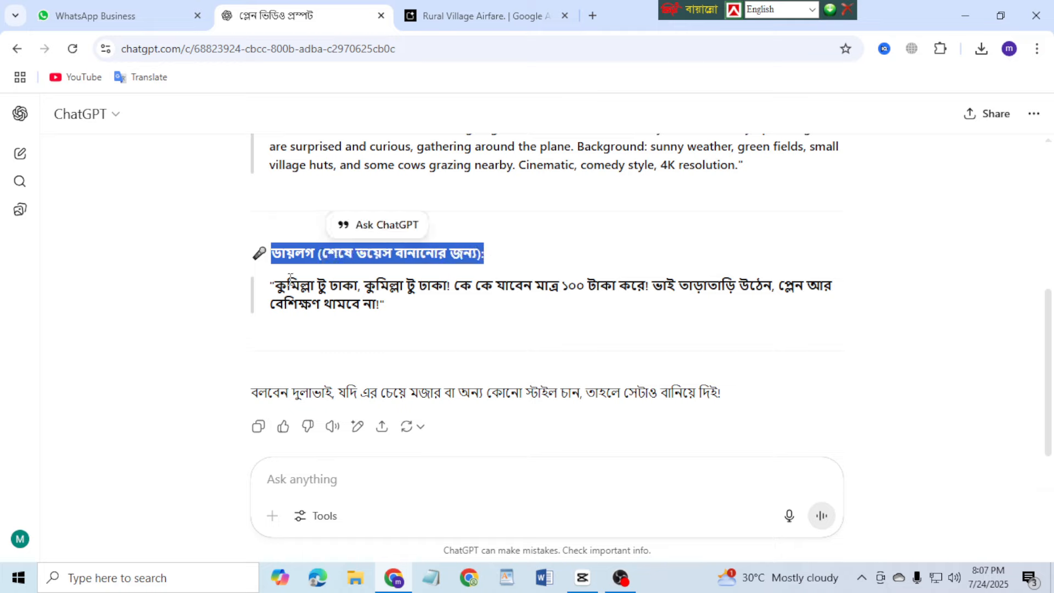
{"action": "left_click_drag", "start_coordinate": [272, 286], "coordinate": [390, 322]}
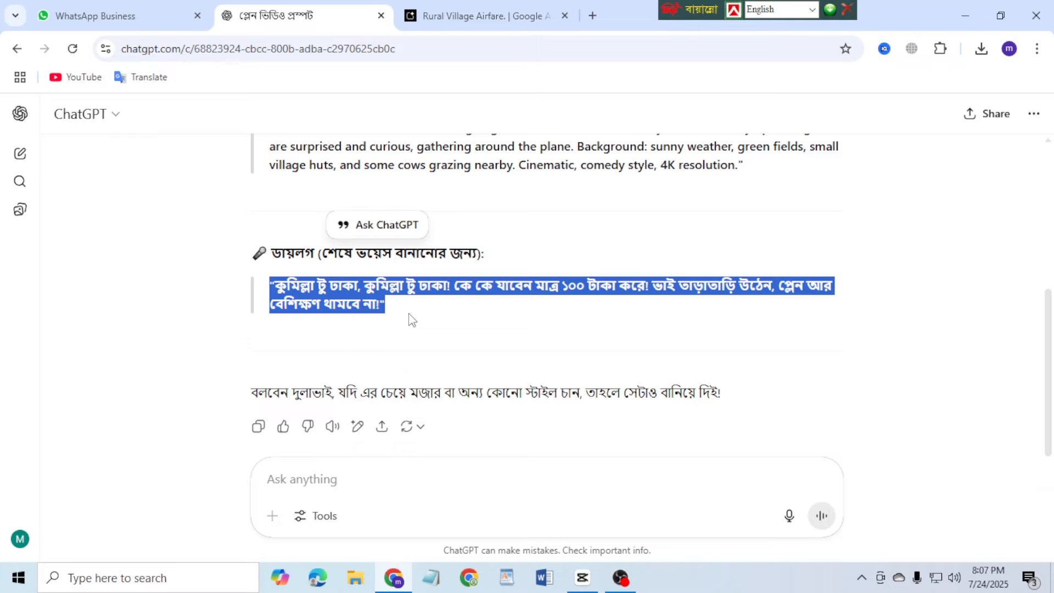
{"action": "right_click", "coordinate": [341, 295]}
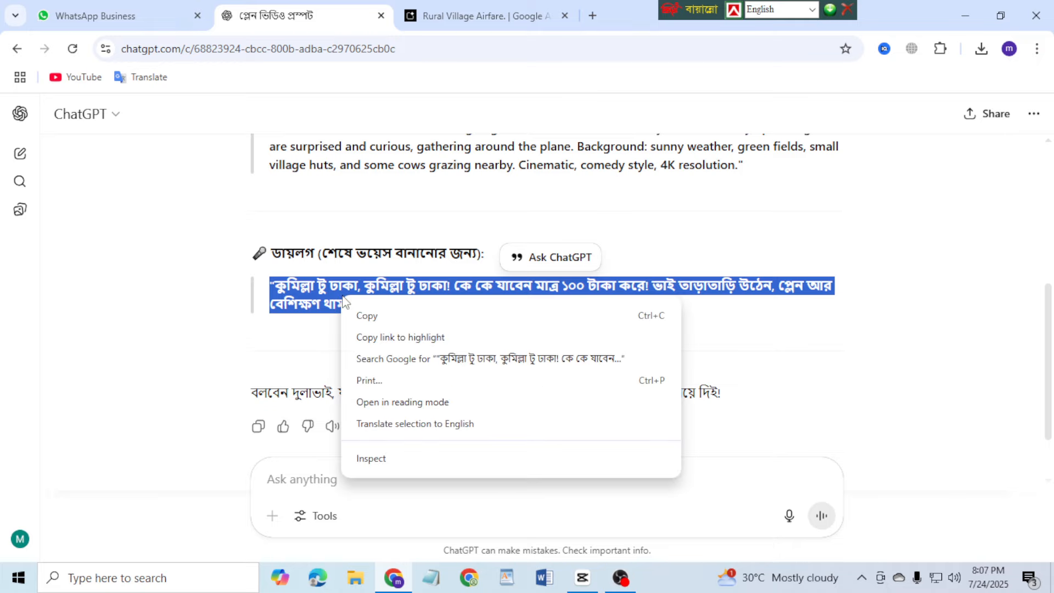
{"action": "left_click", "coordinate": [376, 318]}
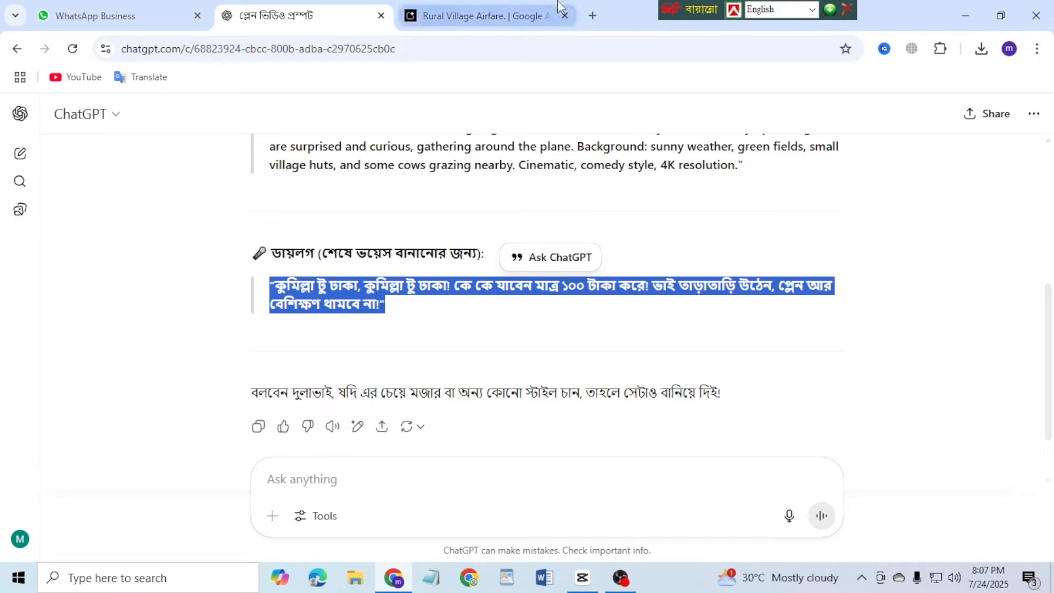
Return to AI Studio, play the generated airplane video and download it.
{"action": "left_click", "coordinate": [531, 8]}
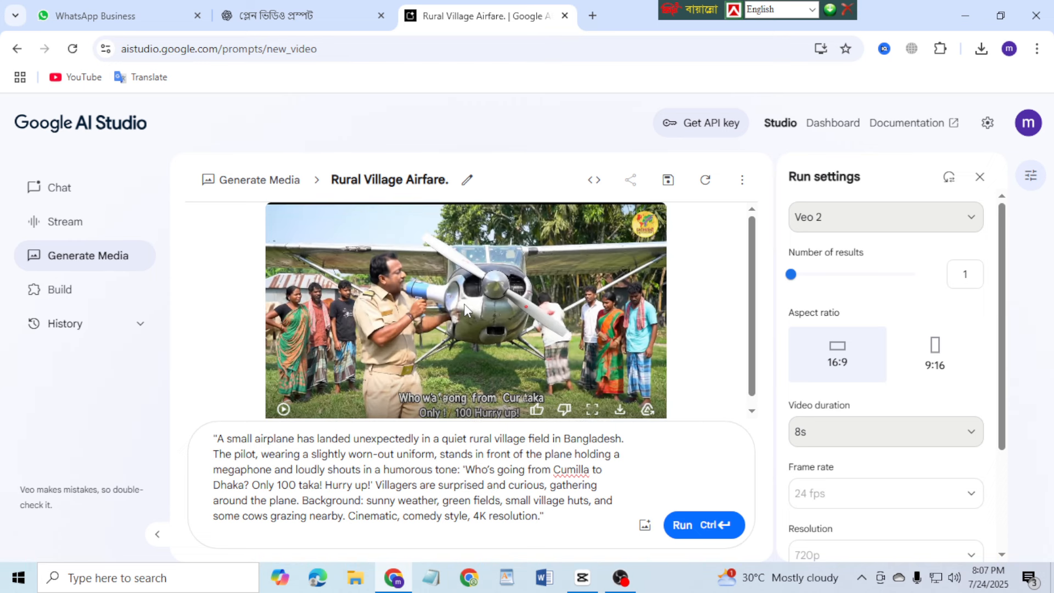
{"action": "left_click", "coordinate": [283, 408]}
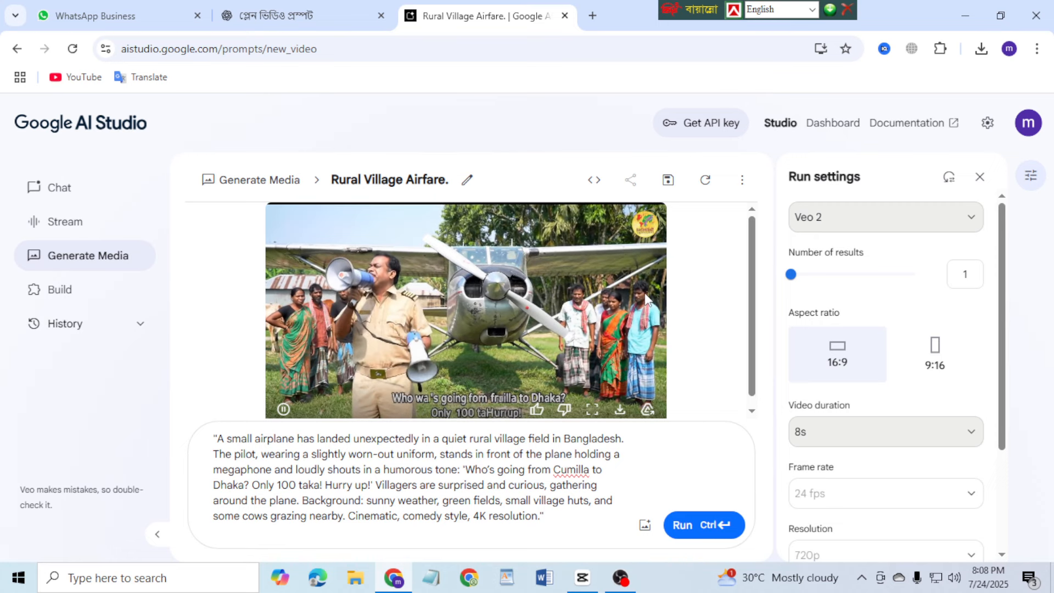
{"action": "left_click", "coordinate": [619, 411]}
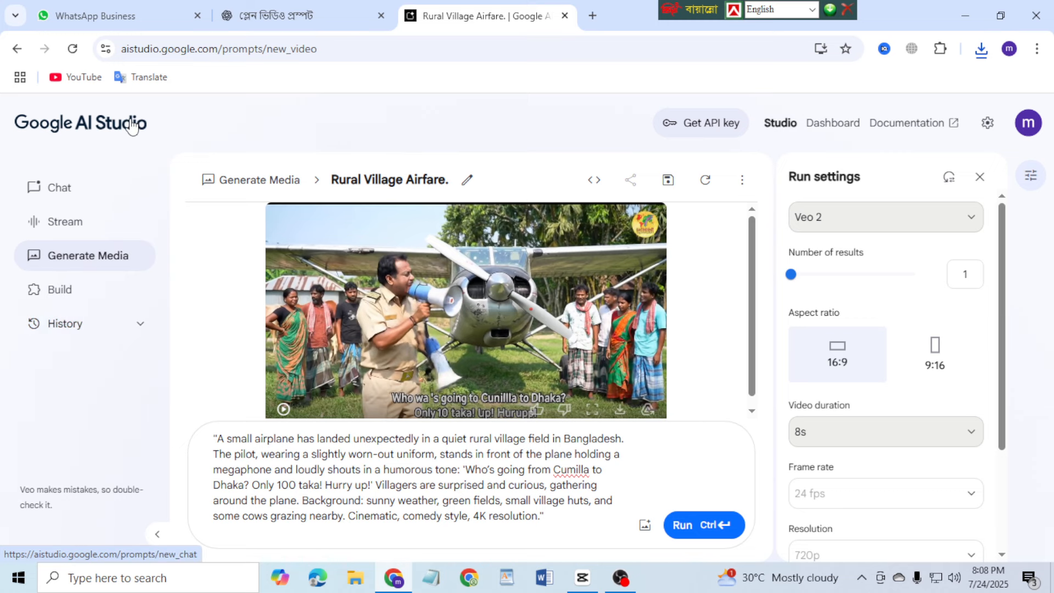
Go to the AI Studio start page and open native speech generation.
{"action": "left_click", "coordinate": [87, 133]}
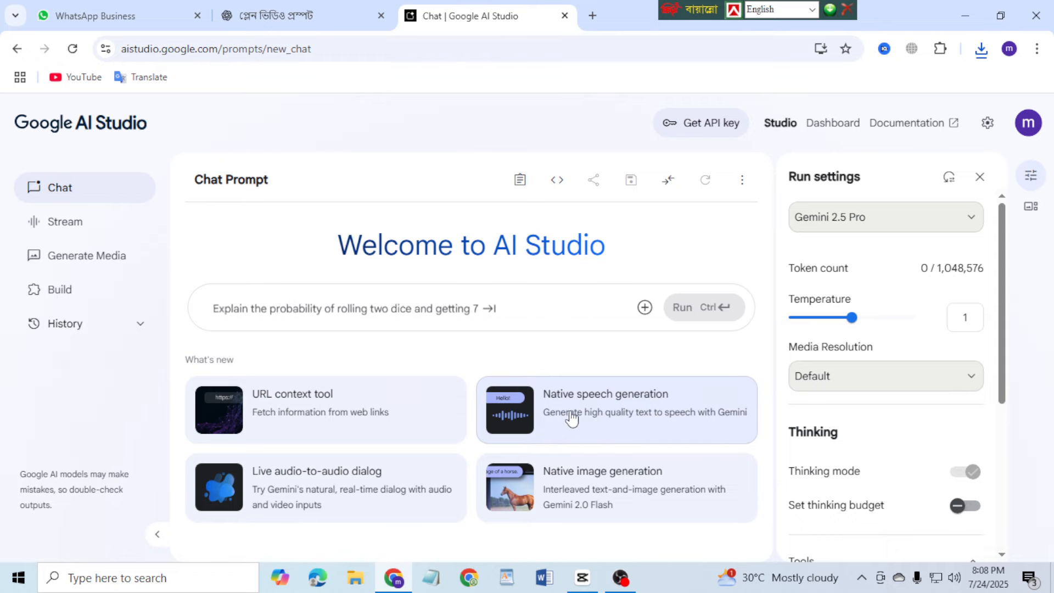
{"action": "left_click", "coordinate": [533, 419]}
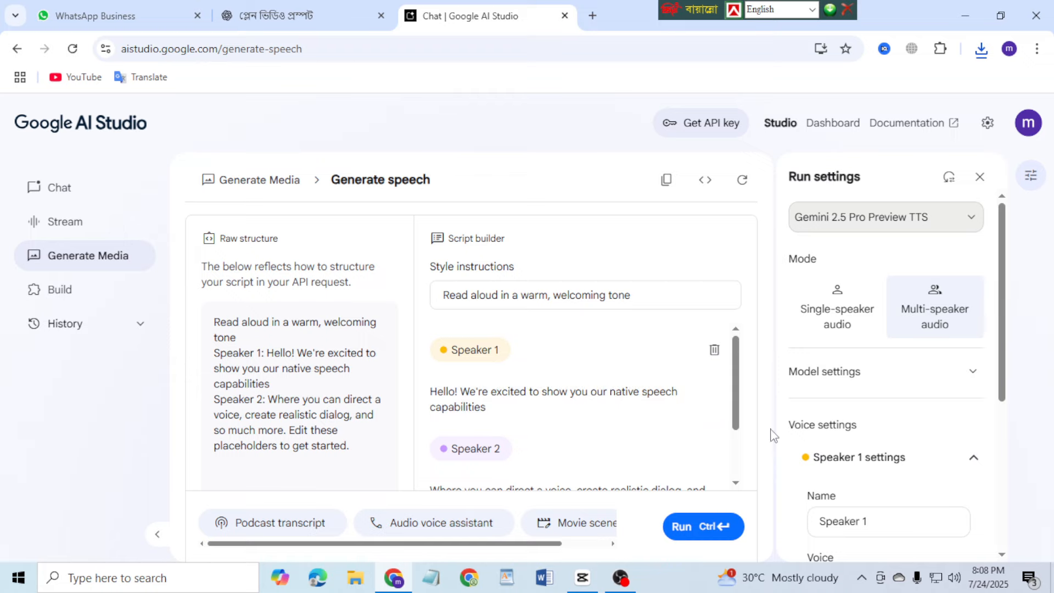
Remove the Speaker 2 dialog and replace Speaker 1's sample text with the copied Bangla dialogue line.
{"action": "left_click", "coordinate": [714, 447]}
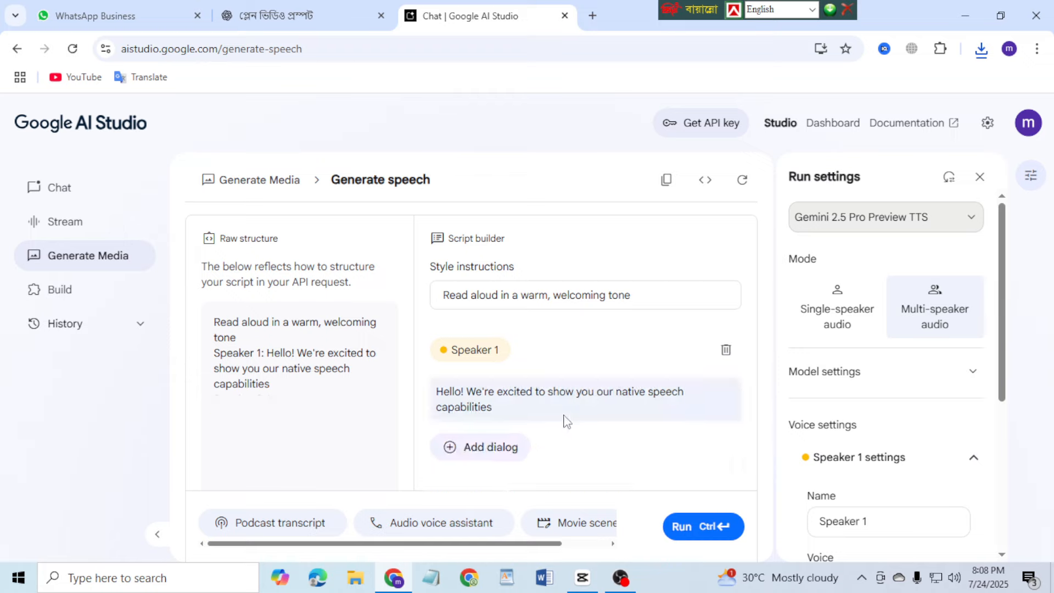
{"action": "left_click_drag", "start_coordinate": [500, 410], "coordinate": [413, 404]}
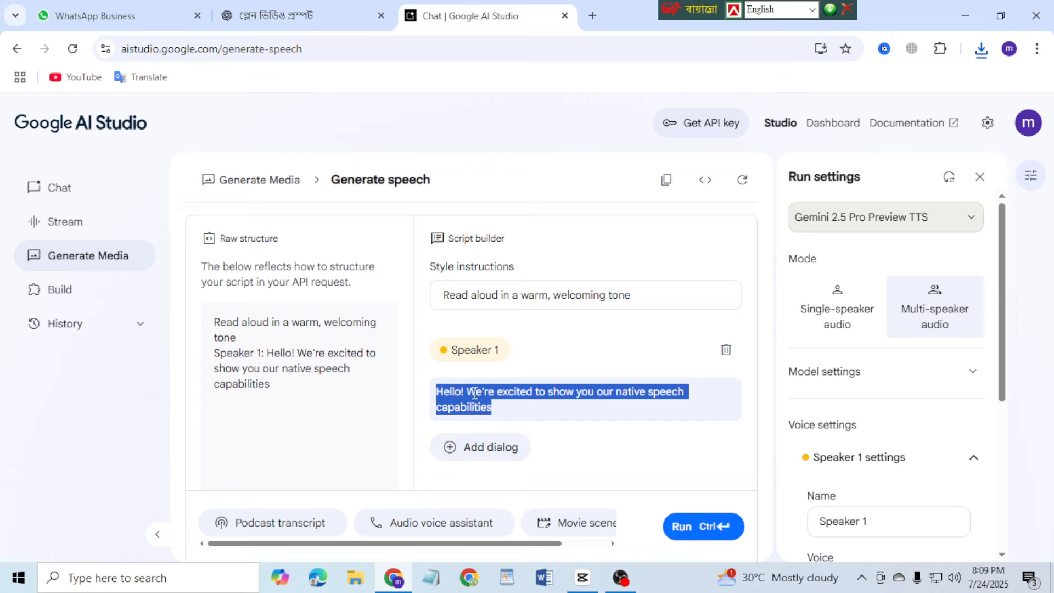
{"action": "key", "text": "ctrl+v"}
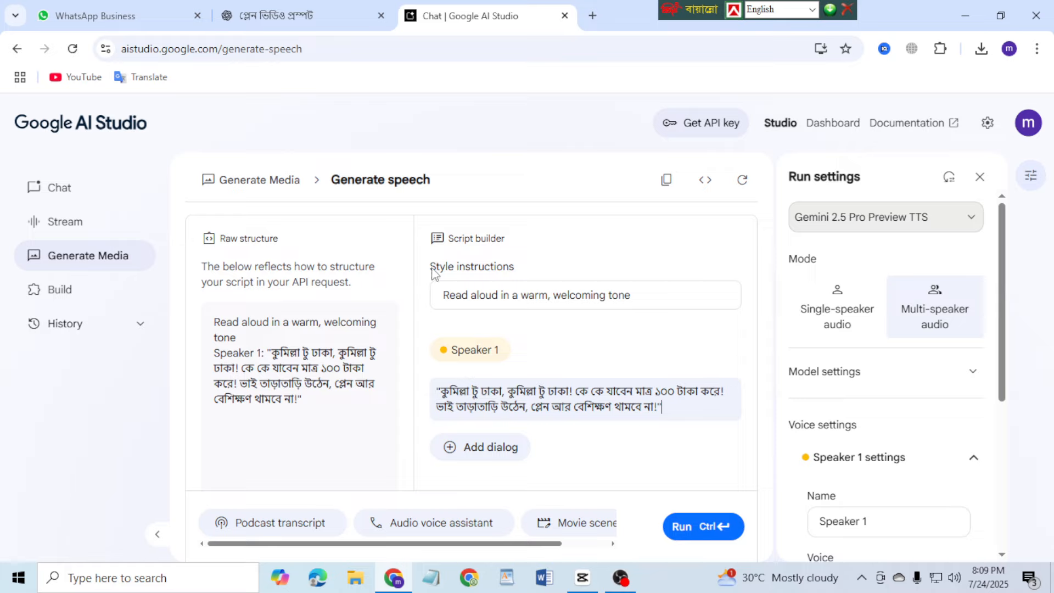
Switch to ChatGPT and copy the full quoted English Veo 3 prompt about the airplane landing in a Bangladeshi village.
{"action": "left_click_drag", "start_coordinate": [431, 267], "coordinate": [525, 270]}
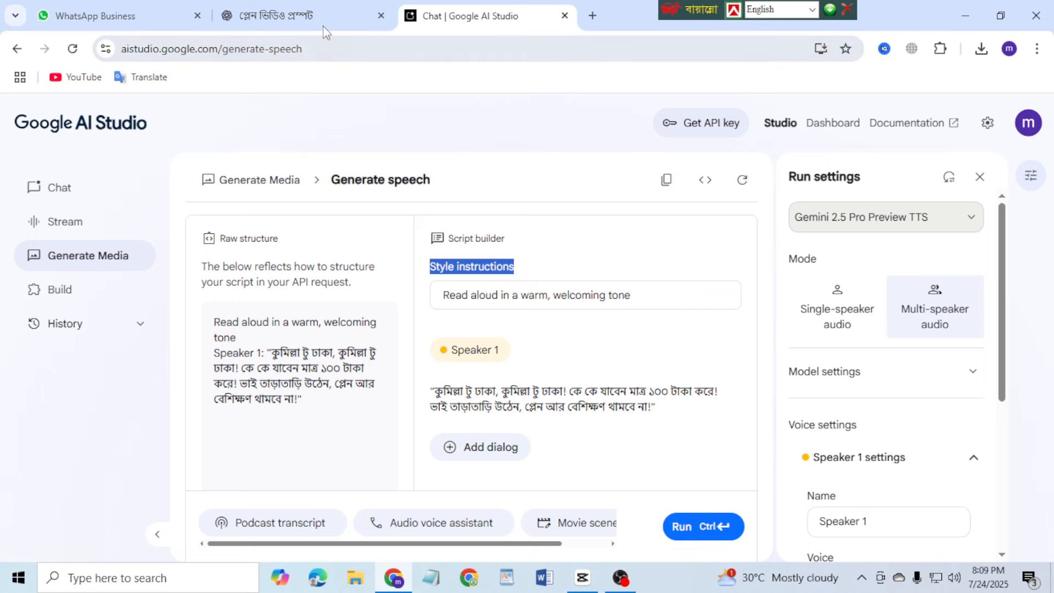
{"action": "left_click", "coordinate": [325, 8]}
{"action": "scroll", "coordinate": [590, 239], "scroll_direction": "up", "scroll_amount": 3}
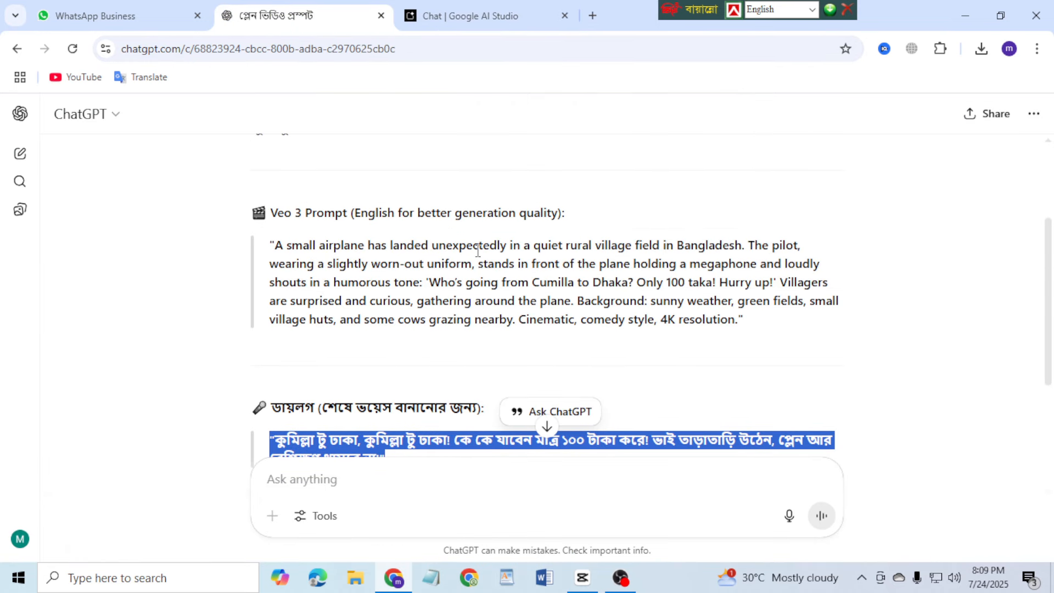
{"action": "left_click_drag", "start_coordinate": [269, 246], "coordinate": [745, 321]}
{"action": "right_click", "coordinate": [712, 302]}
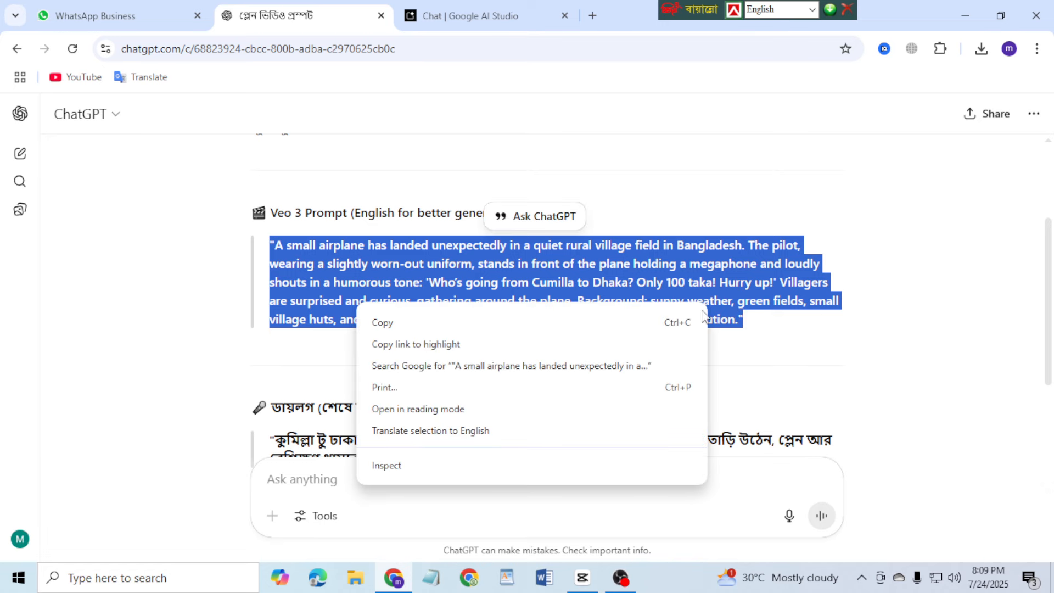
{"action": "left_click", "coordinate": [450, 319]}
Return to AI Studio and replace the default style instructions with the copied airplane prompt.
{"action": "left_click", "coordinate": [454, 18]}
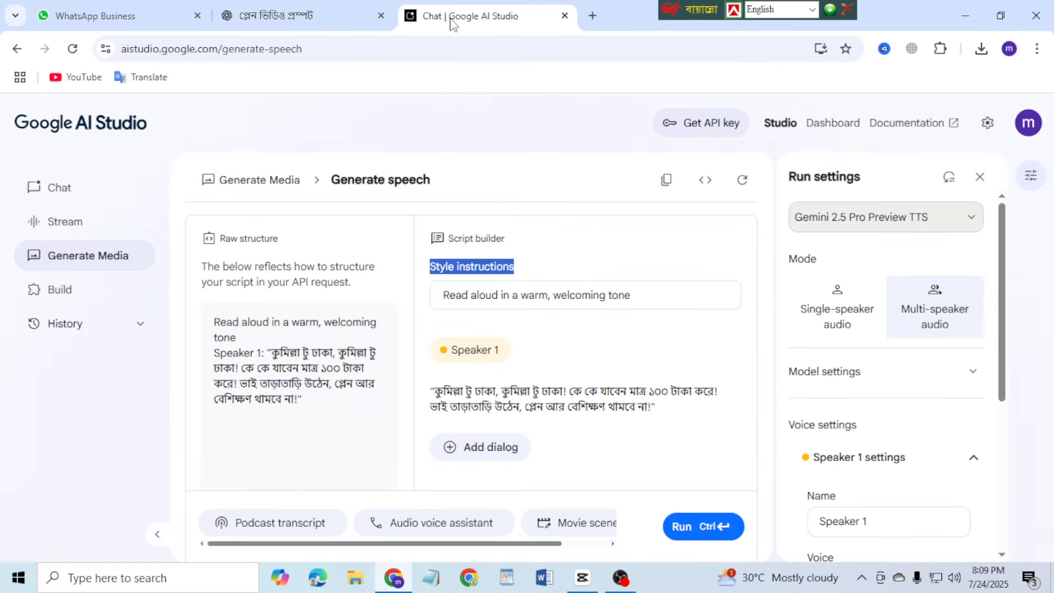
{"action": "triple_click", "coordinate": [496, 295]}
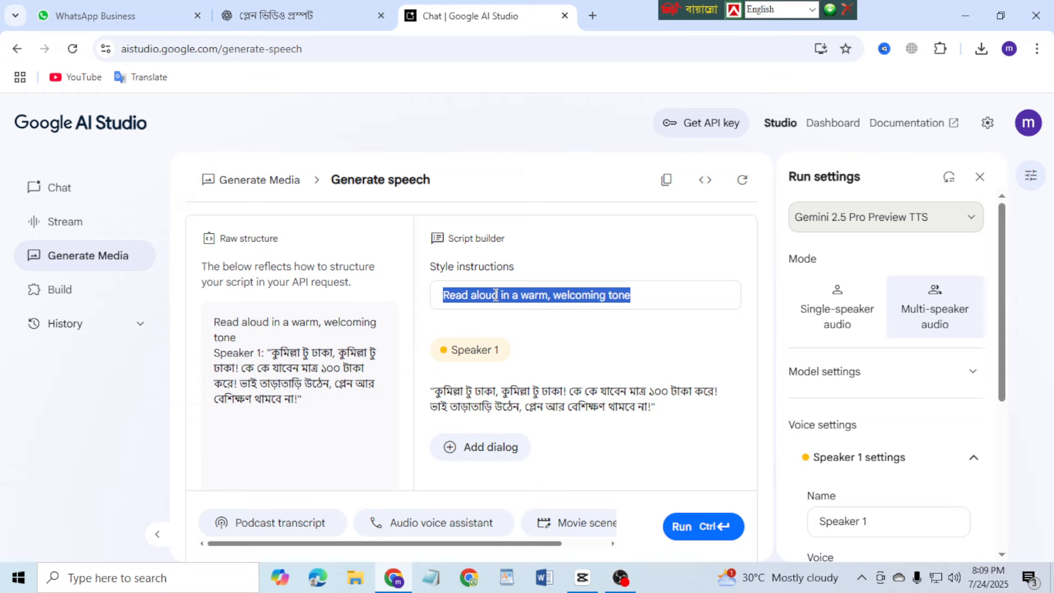
{"action": "key", "text": "ctrl+v"}
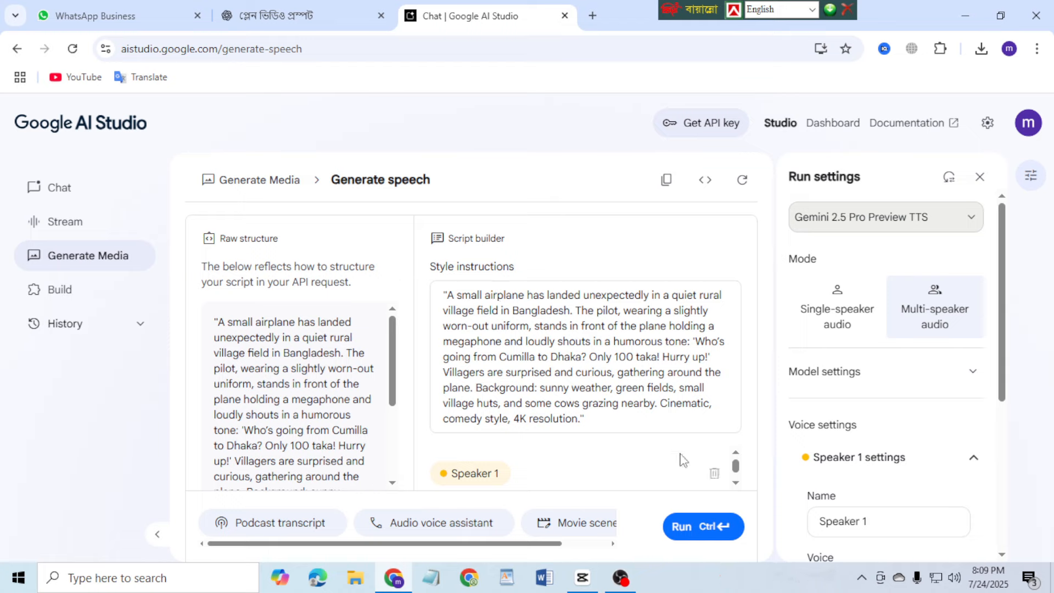
{"action": "scroll", "coordinate": [683, 460], "scroll_direction": "down", "scroll_amount": 2}
{"action": "scroll", "coordinate": [682, 461], "scroll_direction": "up", "scroll_amount": 1}
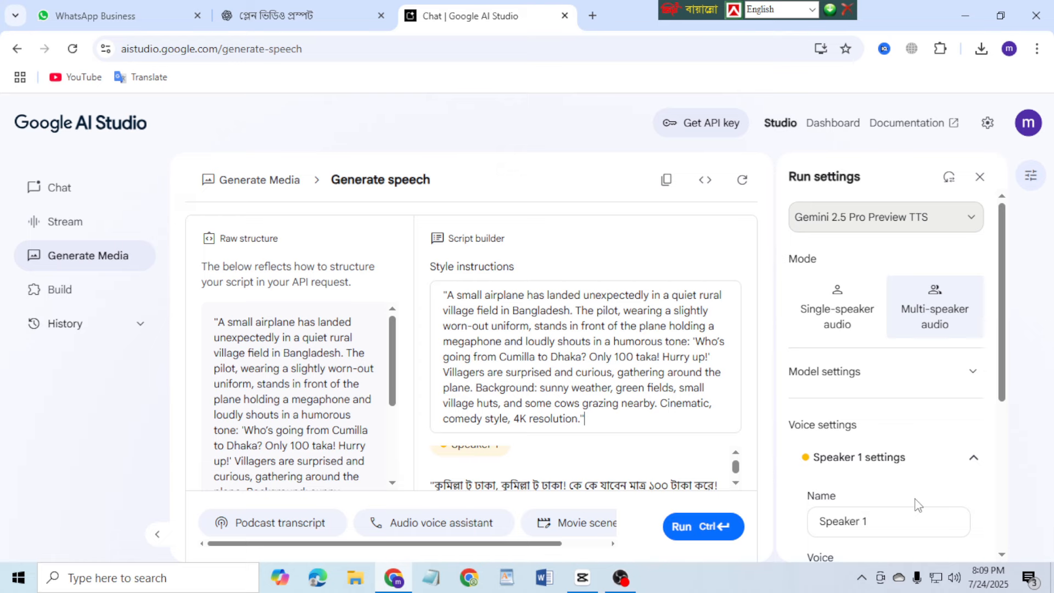
Preview the Puck and Charon voices for Speaker 1 and set the voice to Charon.
{"action": "scroll", "coordinate": [908, 504], "scroll_direction": "down", "scroll_amount": 1}
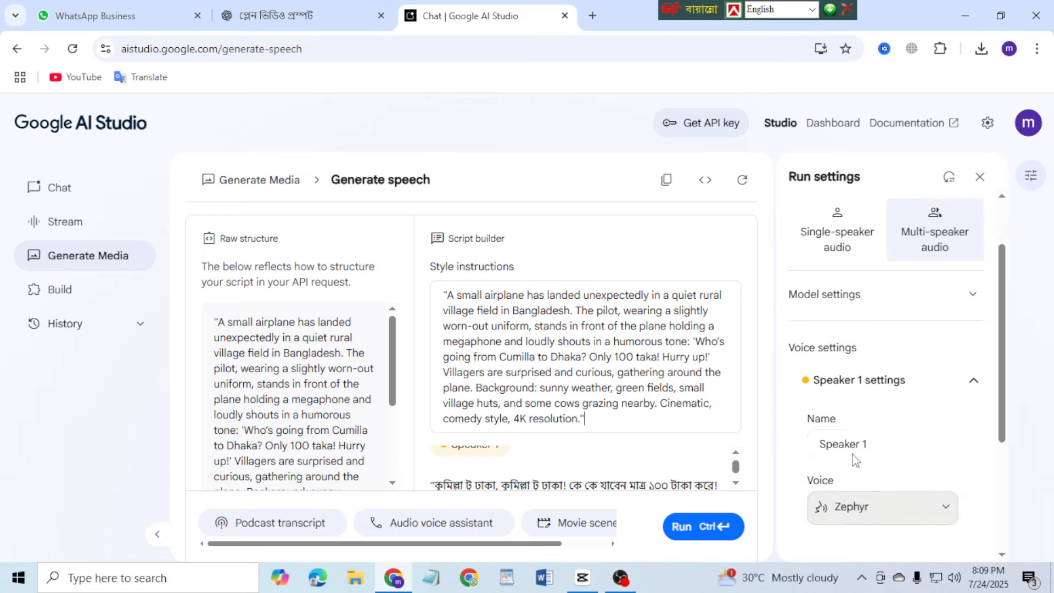
{"action": "left_click", "coordinate": [948, 510]}
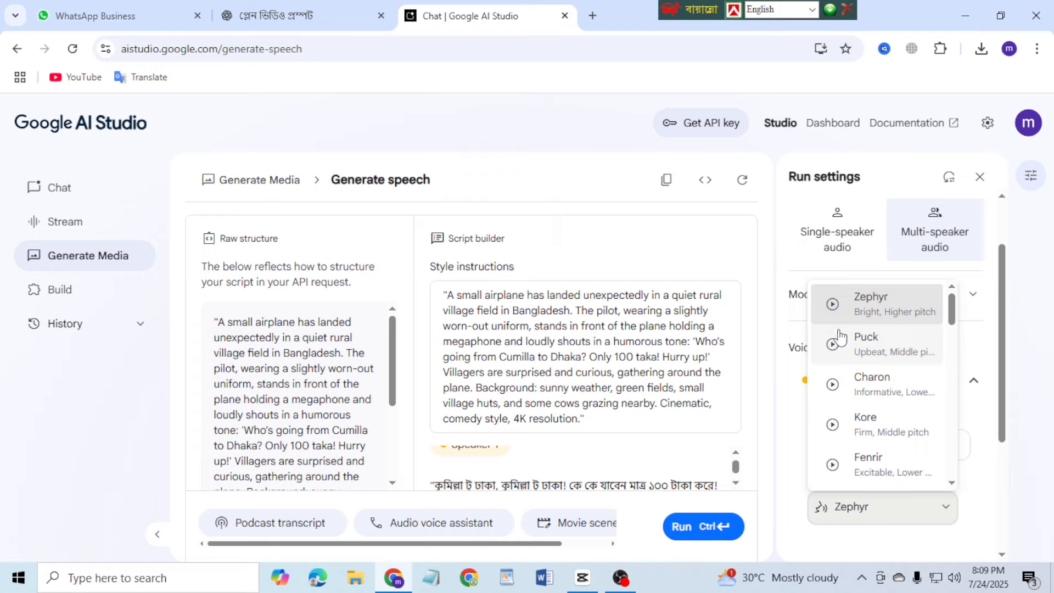
{"action": "left_click", "coordinate": [833, 344]}
{"action": "left_click", "coordinate": [833, 384]}
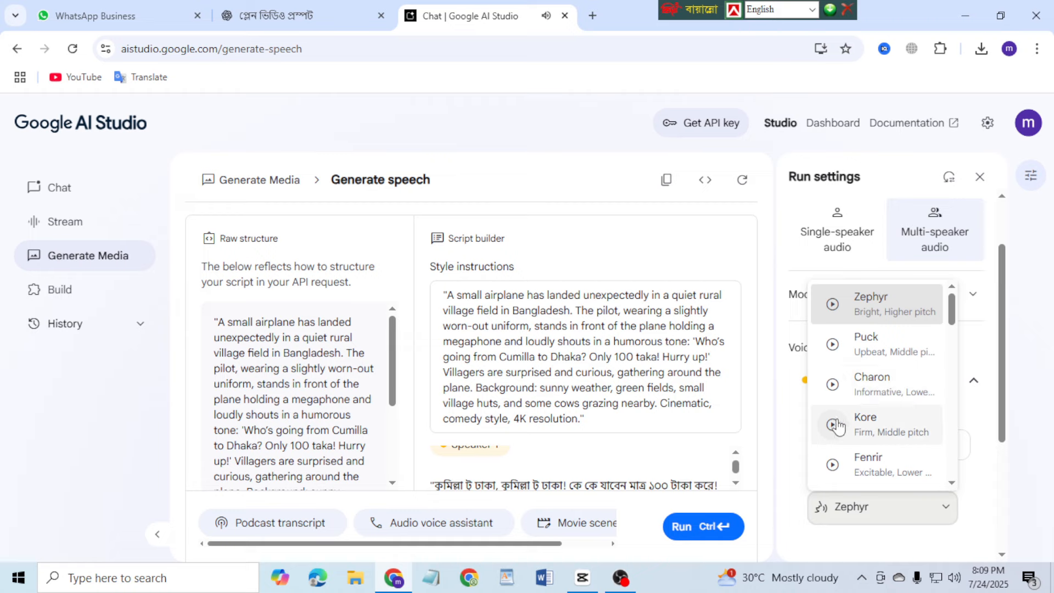
{"action": "left_click", "coordinate": [878, 381]}
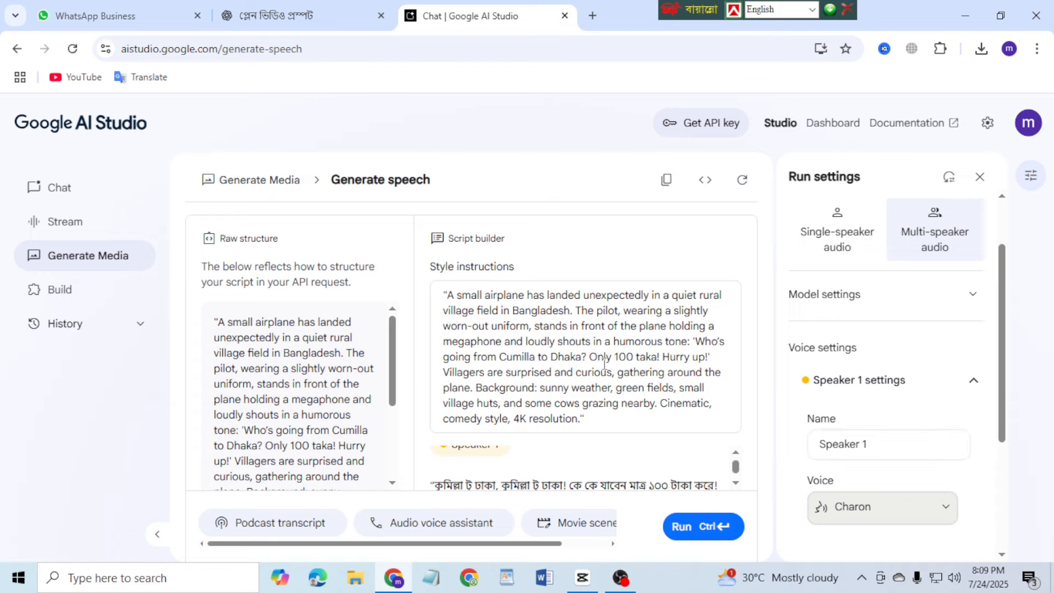
Run the speech generation and download the resulting audio clip.
{"action": "left_click", "coordinate": [702, 532]}
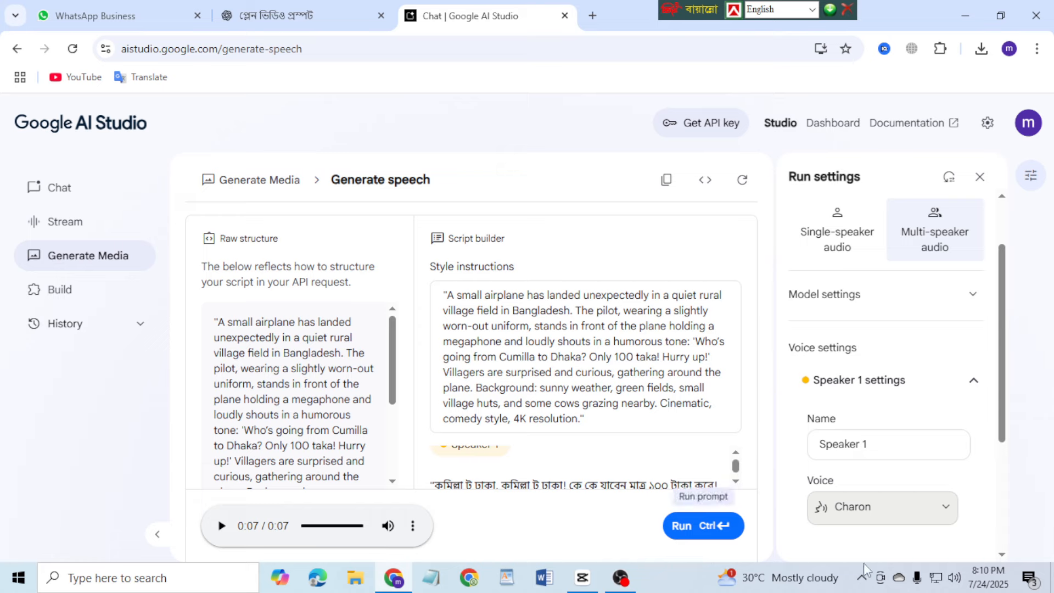
{"action": "left_click", "coordinate": [413, 525]}
{"action": "left_click", "coordinate": [375, 488]}
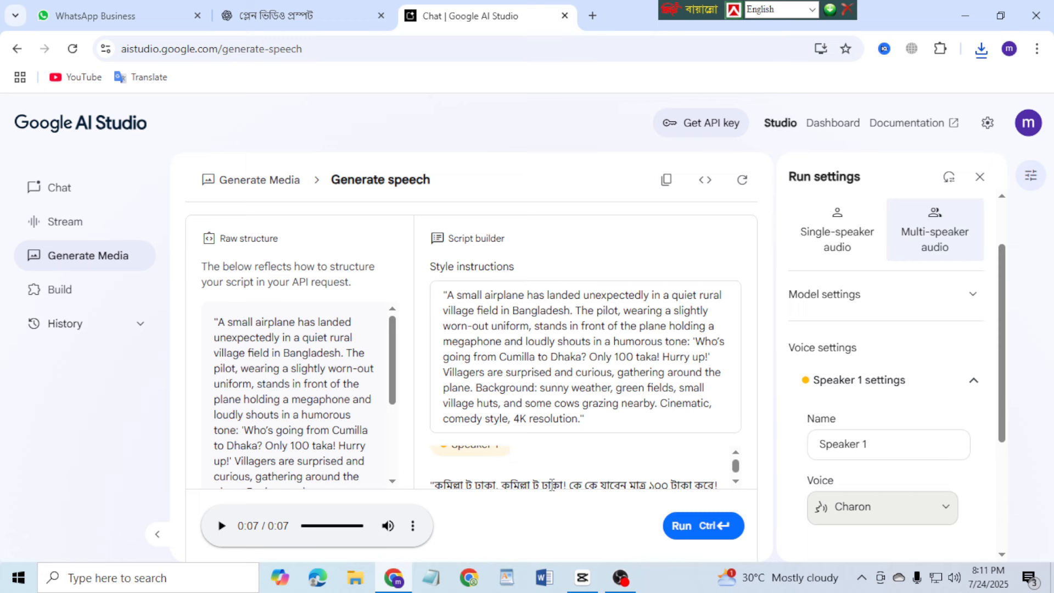
Switch to CapCut and delete the old download (5).wav audio and Generated video 1 (1).mp4 from the project media, including their timeline clips.
{"action": "left_click", "coordinate": [583, 582]}
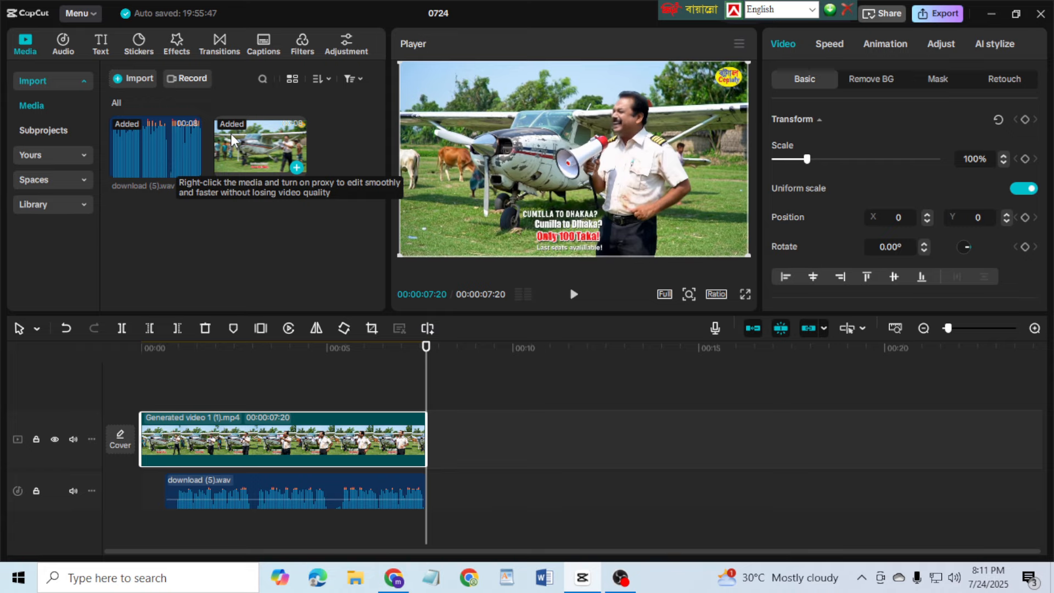
{"action": "left_click", "coordinate": [173, 142]}
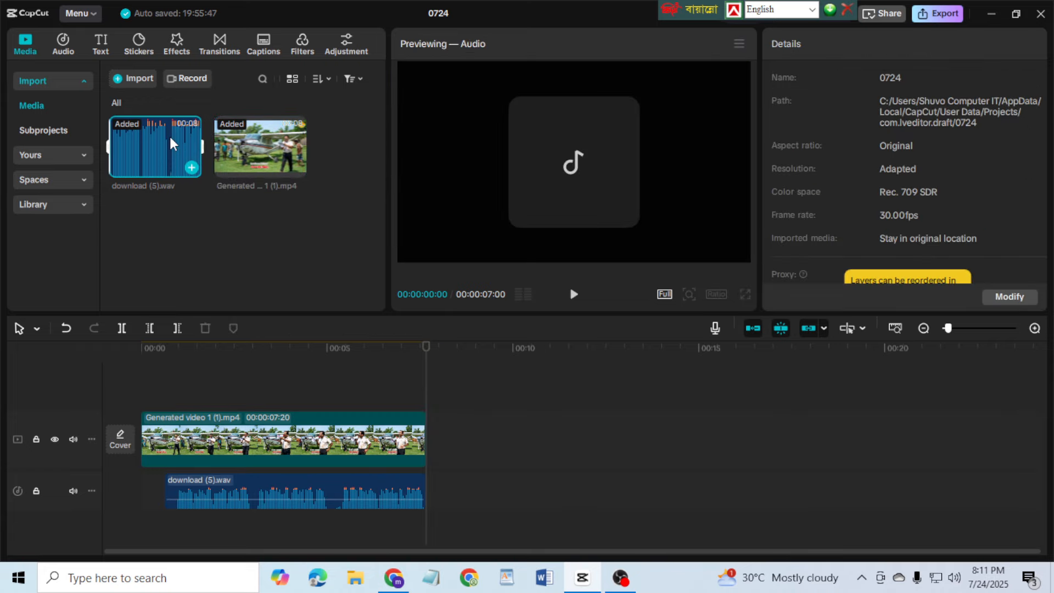
{"action": "key", "text": "Delete"}
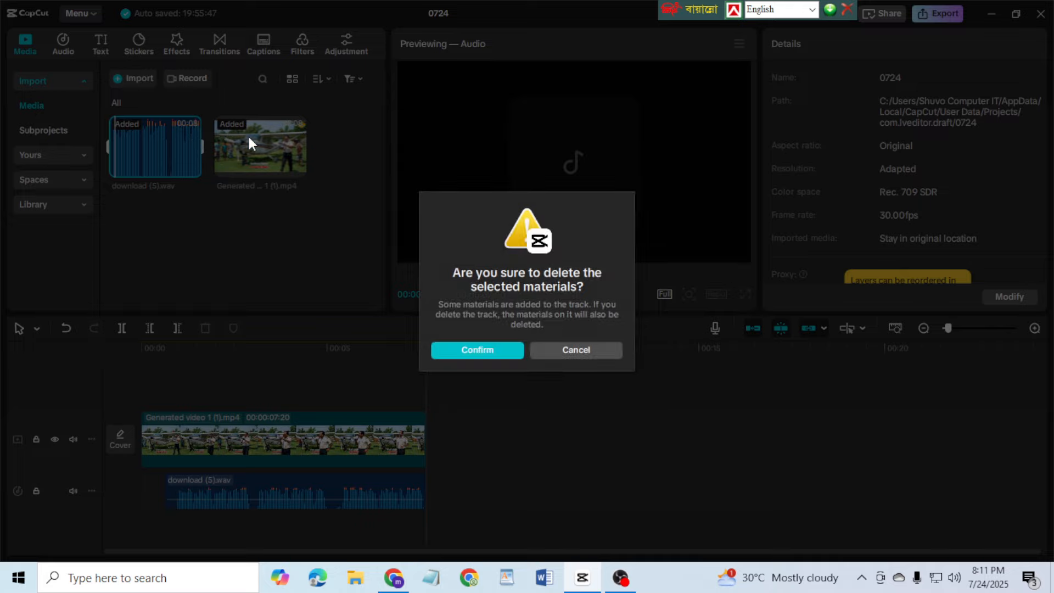
{"action": "left_click", "coordinate": [454, 350]}
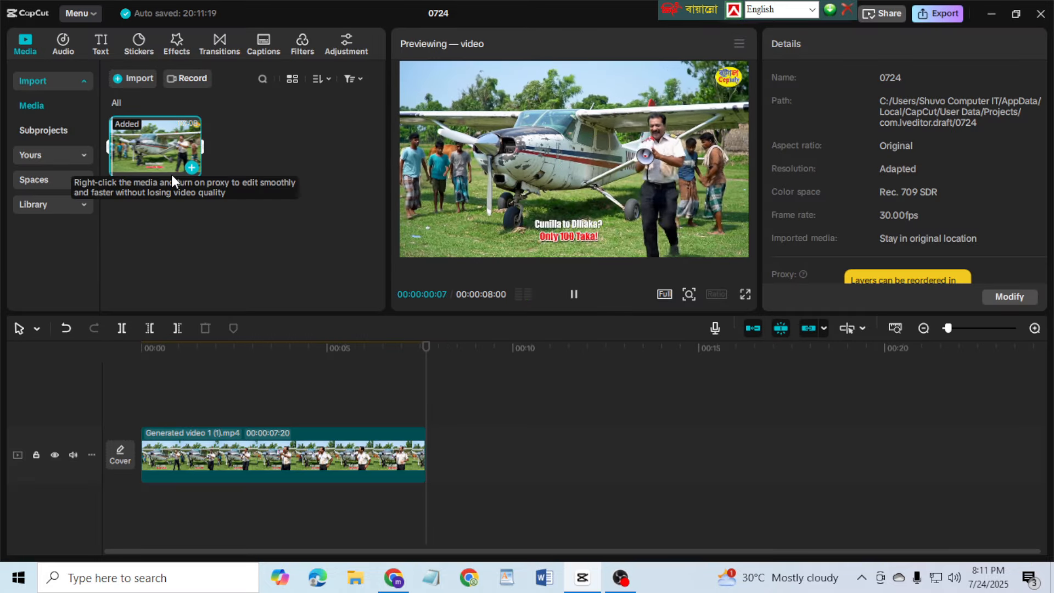
{"action": "key", "text": "Delete"}
{"action": "left_click", "coordinate": [433, 348]}
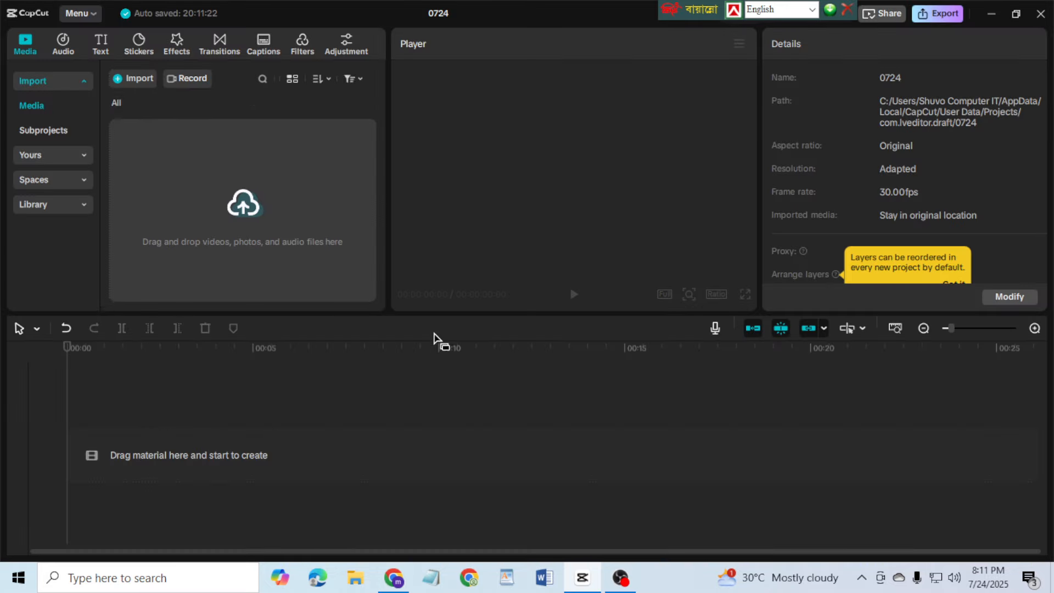
Import download (6) and Generated File July 24, 2025 - 8_08PM from Downloads and place both at the start of the timeline.
{"action": "left_click", "coordinate": [142, 83]}
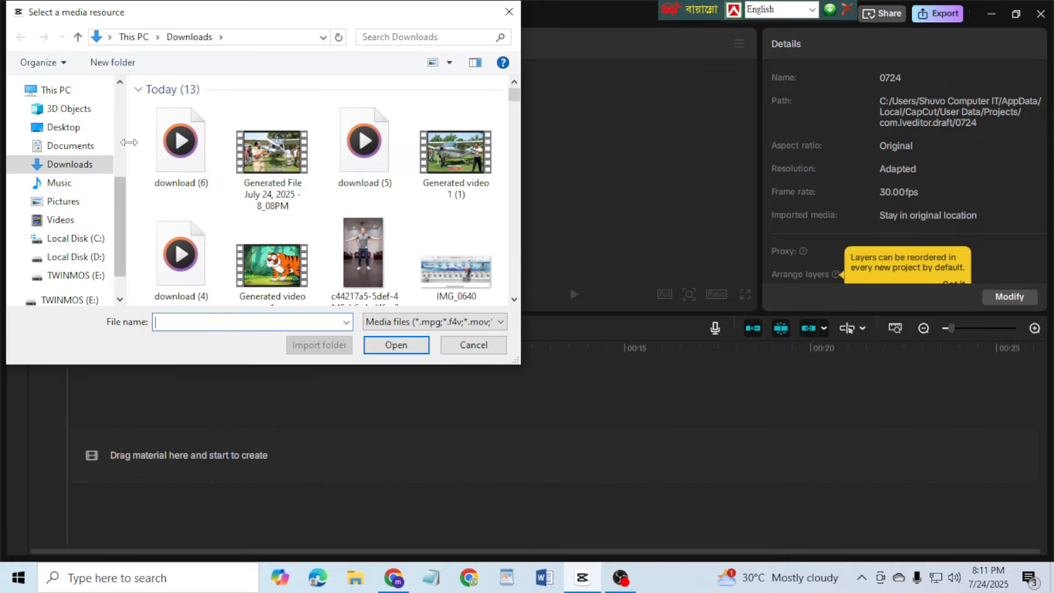
{"action": "left_click_drag", "start_coordinate": [134, 144], "coordinate": [265, 170]}
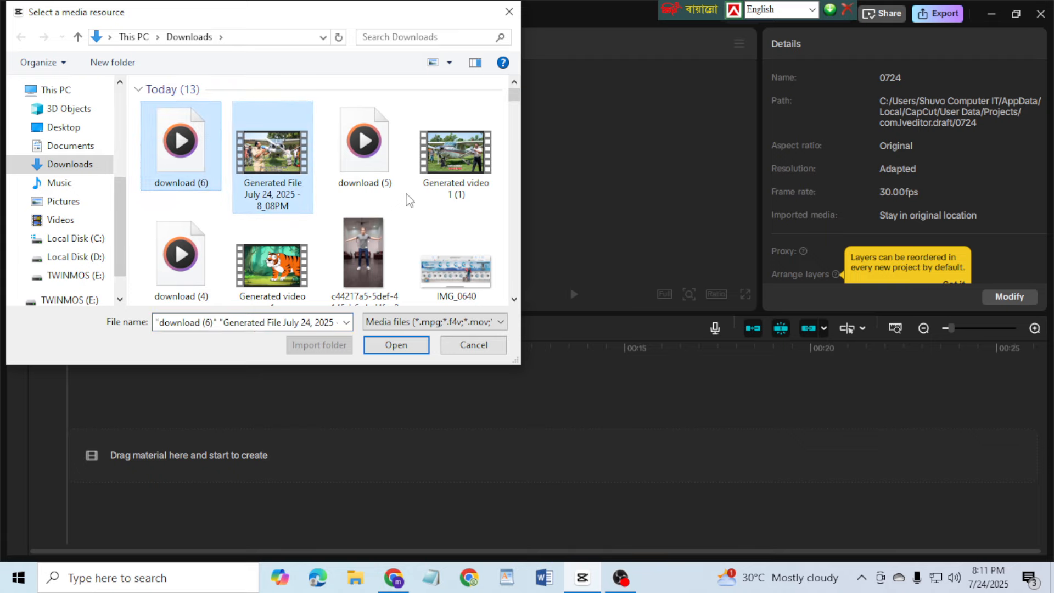
{"action": "left_click", "coordinate": [423, 346]}
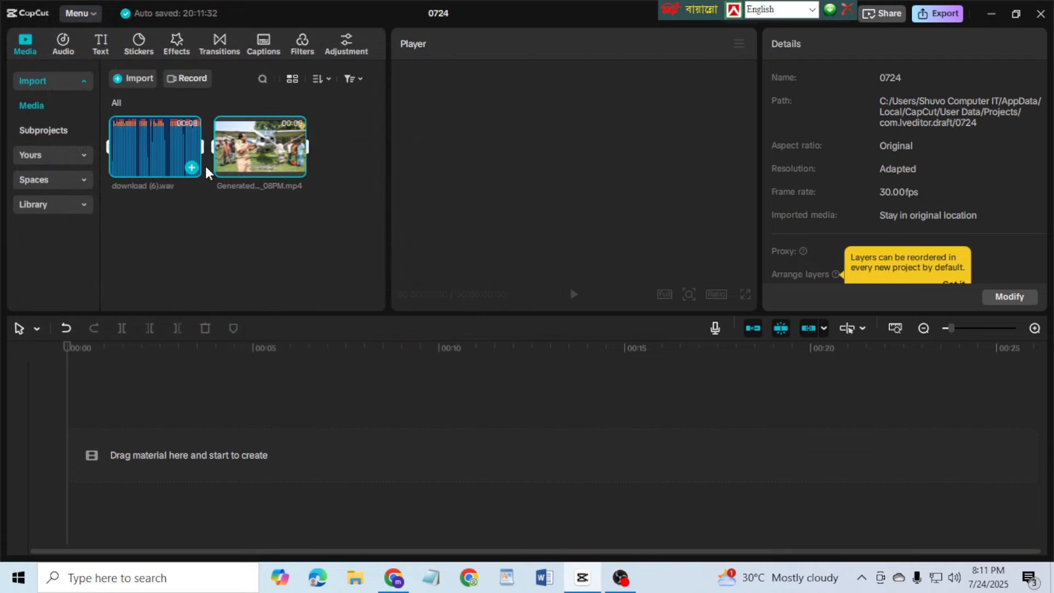
{"action": "left_click_drag", "start_coordinate": [290, 164], "coordinate": [138, 423]}
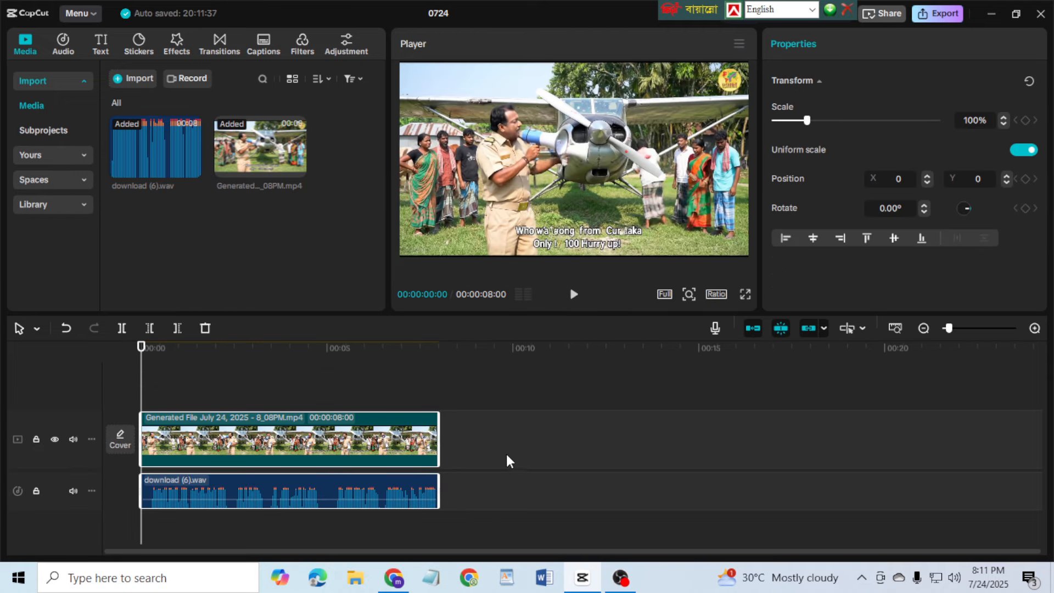
{"action": "left_click", "coordinate": [506, 458]}
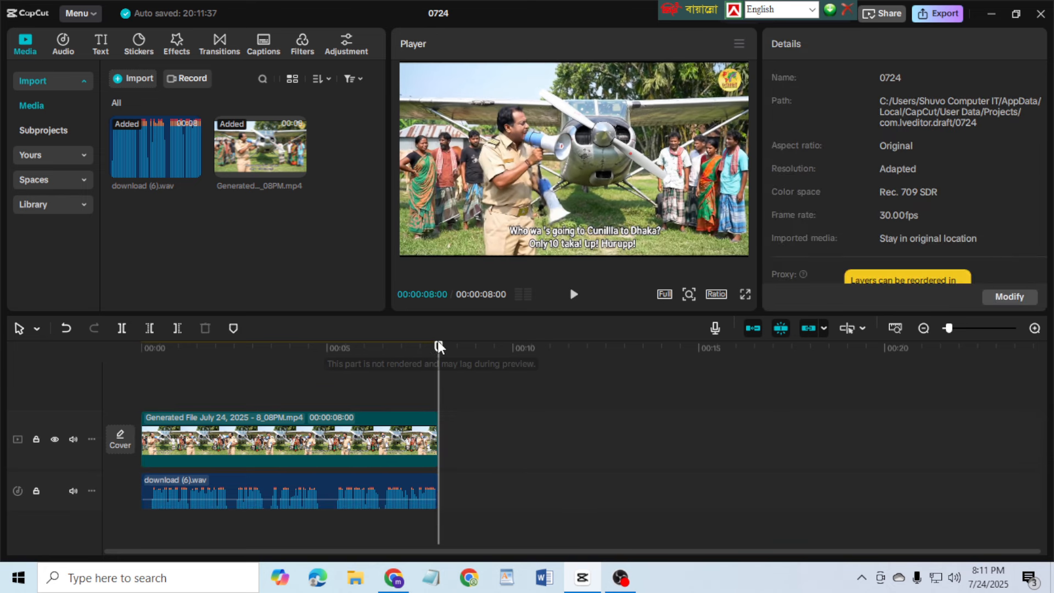
Play the combined video and voice-over from the beginning of the timeline.
{"action": "left_click_drag", "start_coordinate": [413, 348], "coordinate": [89, 362]}
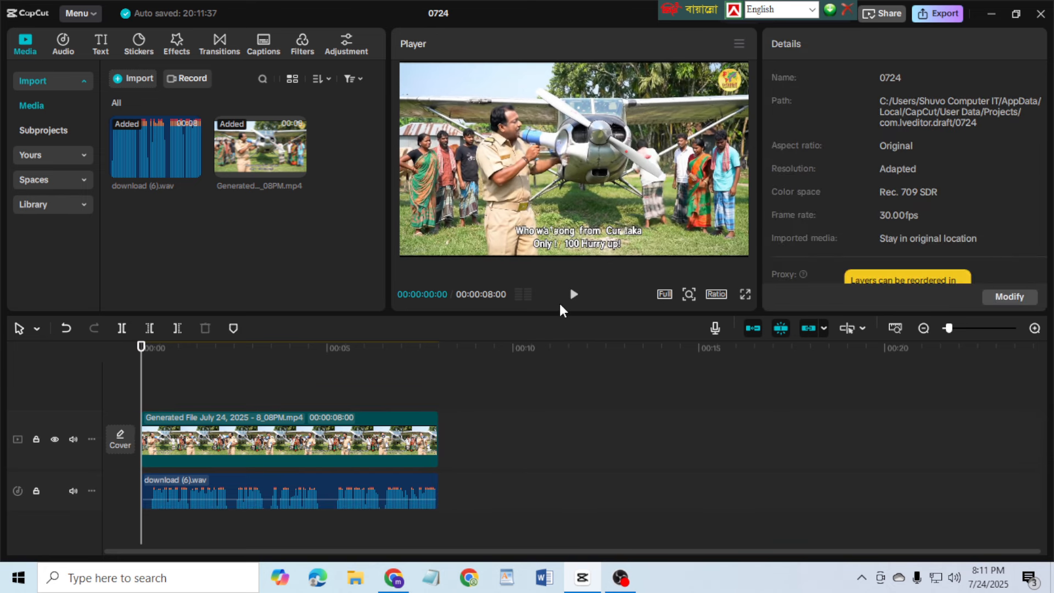
{"action": "left_click", "coordinate": [574, 294]}
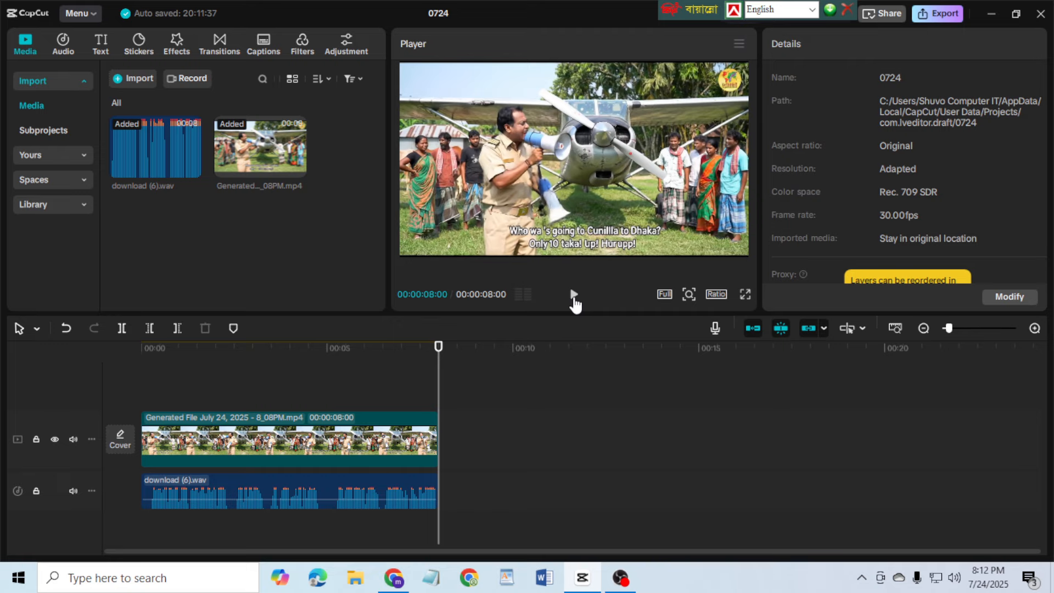
{"action": "left_click", "coordinate": [620, 577]}
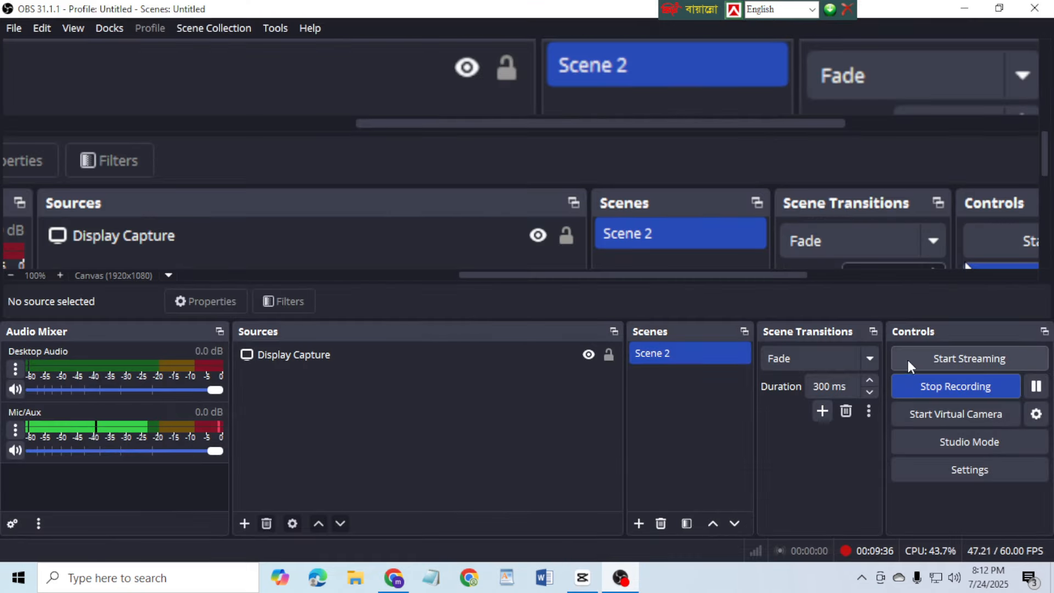